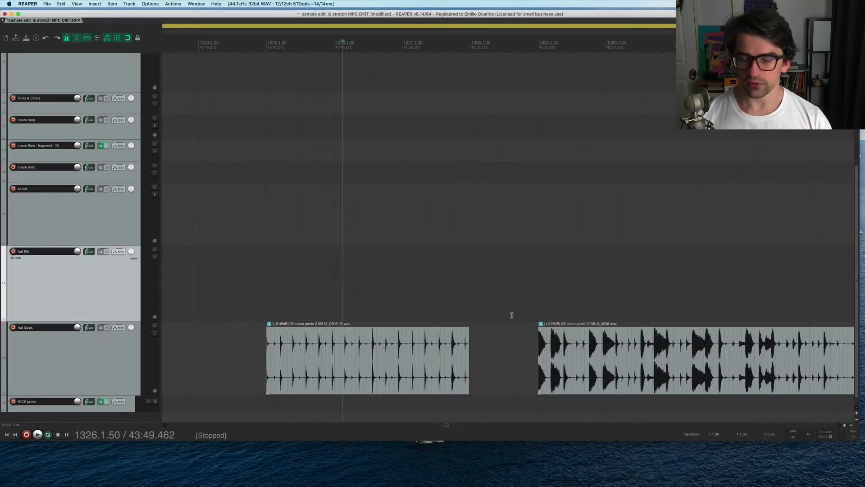
Step: Select the hat loop item and place the edit cursor at its start, 1329.1.00
{"action": "scroll", "coordinate": [512, 315], "scroll_direction": "right", "scroll_amount": 5}
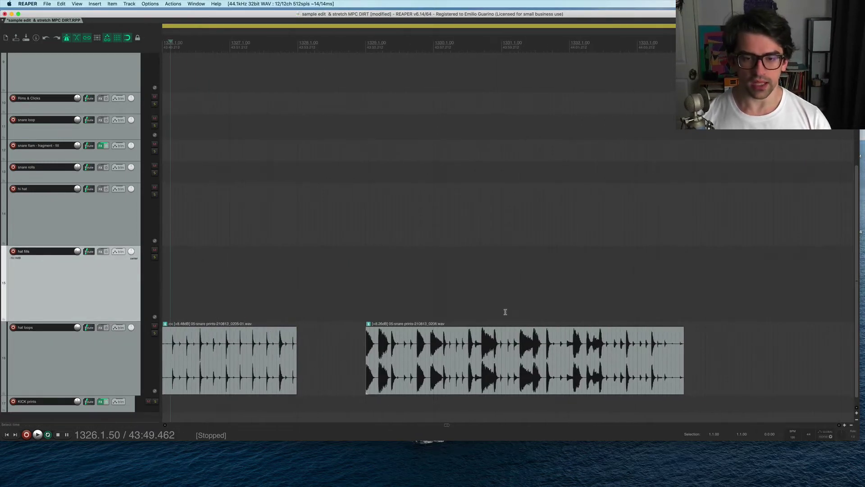
{"action": "scroll", "coordinate": [526, 322], "scroll_direction": "right", "scroll_amount": 4}
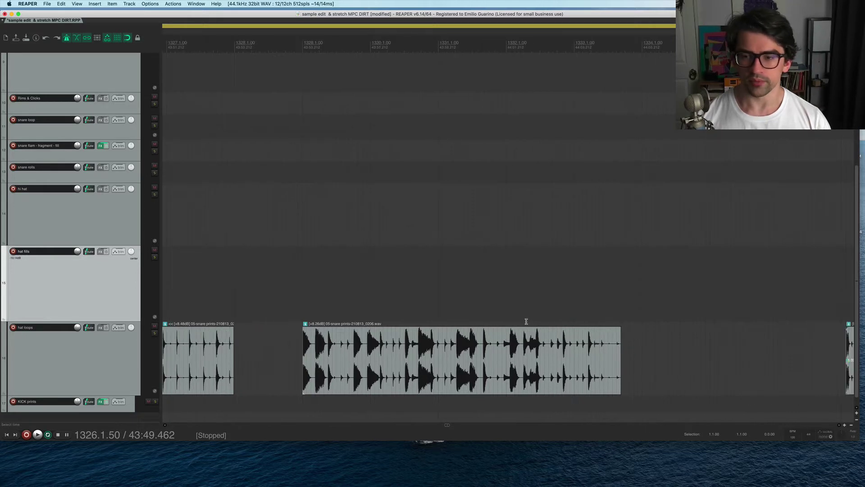
{"action": "scroll", "coordinate": [526, 321], "scroll_direction": "left", "scroll_amount": 1}
{"action": "scroll", "coordinate": [526, 321], "scroll_direction": "down", "scroll_amount": 1}
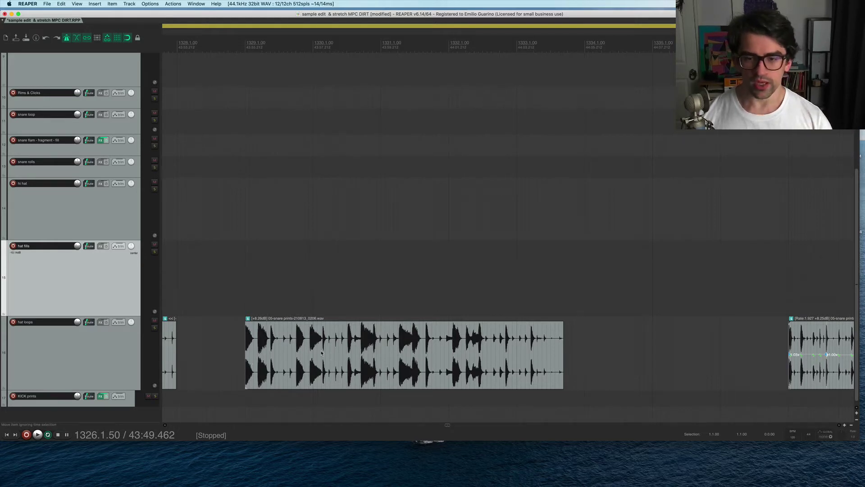
{"action": "scroll", "coordinate": [320, 354], "scroll_direction": "right", "scroll_amount": 3}
{"action": "scroll", "coordinate": [320, 354], "scroll_direction": "up", "scroll_amount": 1}
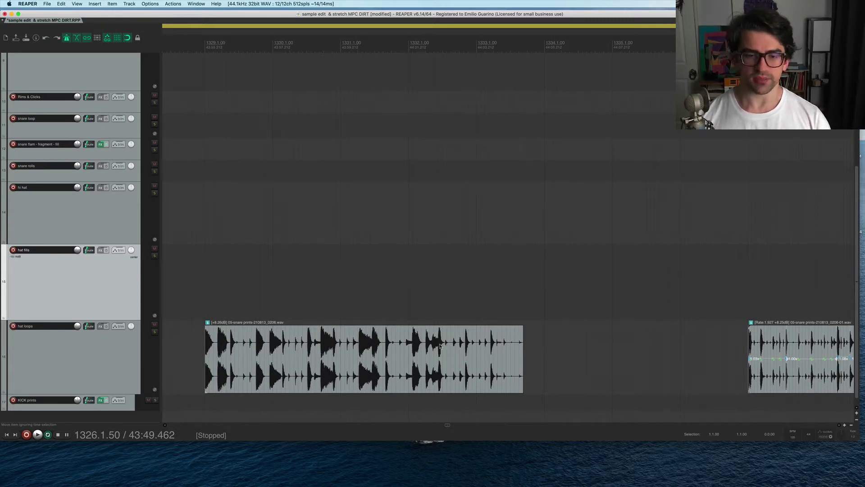
{"action": "scroll", "coordinate": [440, 346], "scroll_direction": "right", "scroll_amount": 8}
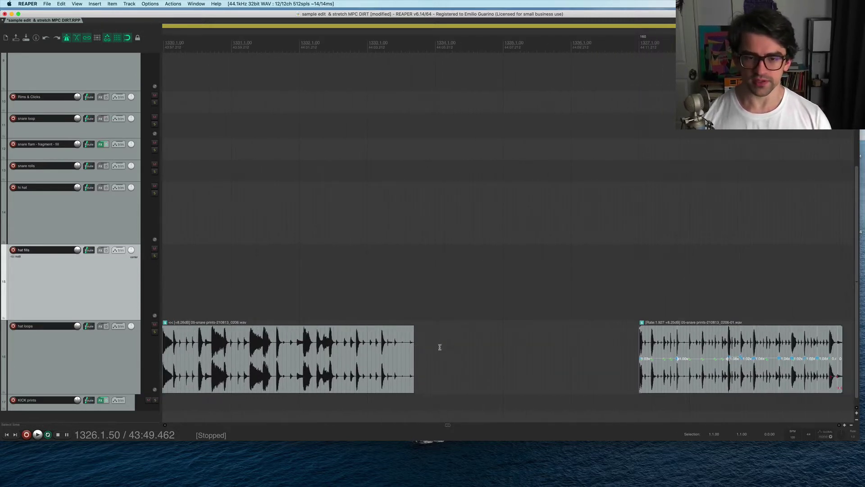
{"action": "scroll", "coordinate": [438, 348], "scroll_direction": "left", "scroll_amount": 14}
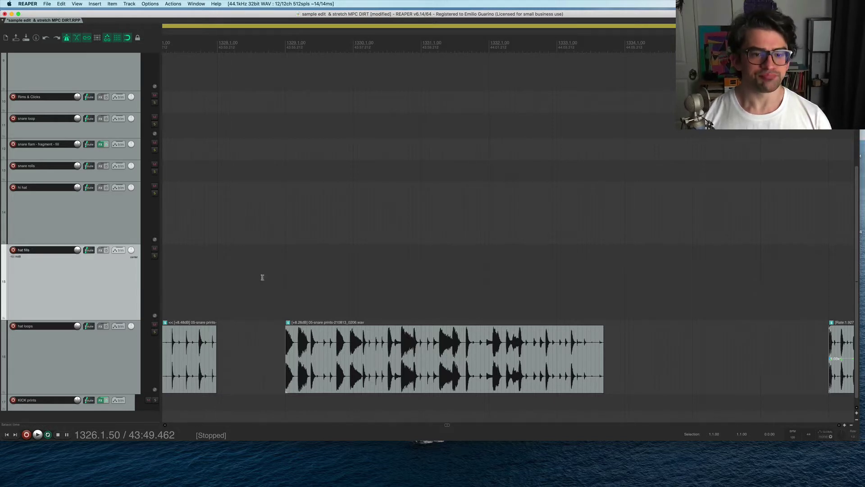
{"action": "scroll", "coordinate": [261, 277], "scroll_direction": "up", "scroll_amount": 2}
{"action": "left_click", "coordinate": [310, 381]}
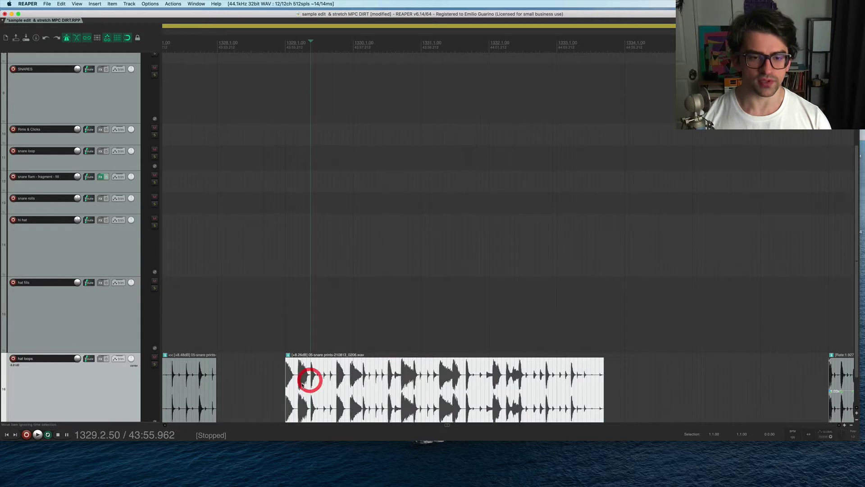
{"action": "left_click", "coordinate": [283, 384]}
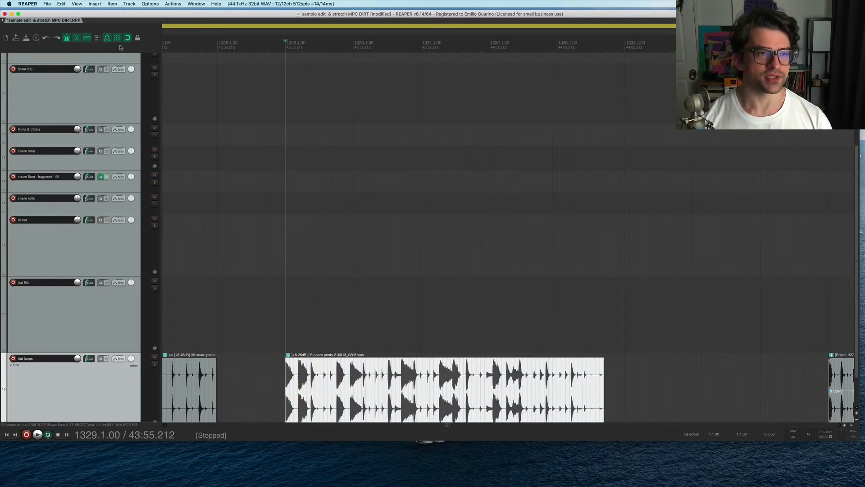
Step: Audition the loop with the metronome turned off, enlarging the window to show more tracks
{"action": "key", "text": "space"}
{"action": "left_click", "coordinate": [67, 38]}
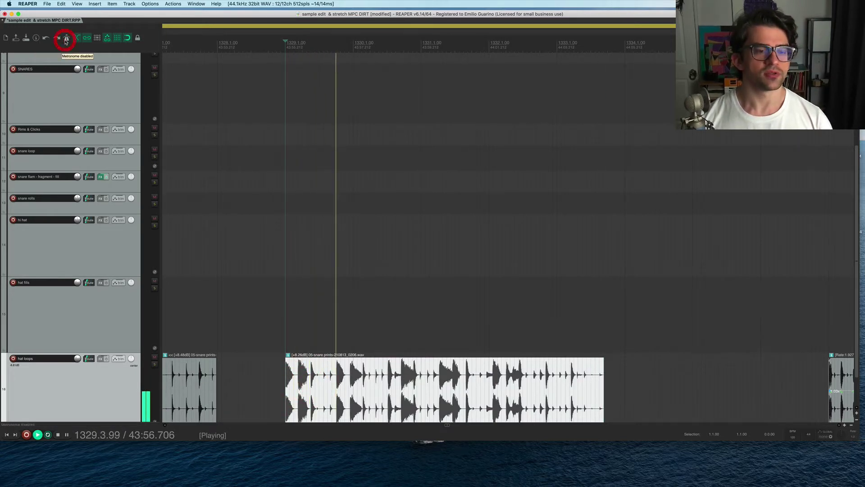
{"action": "left_click_drag", "start_coordinate": [854, 436], "coordinate": [860, 483]}
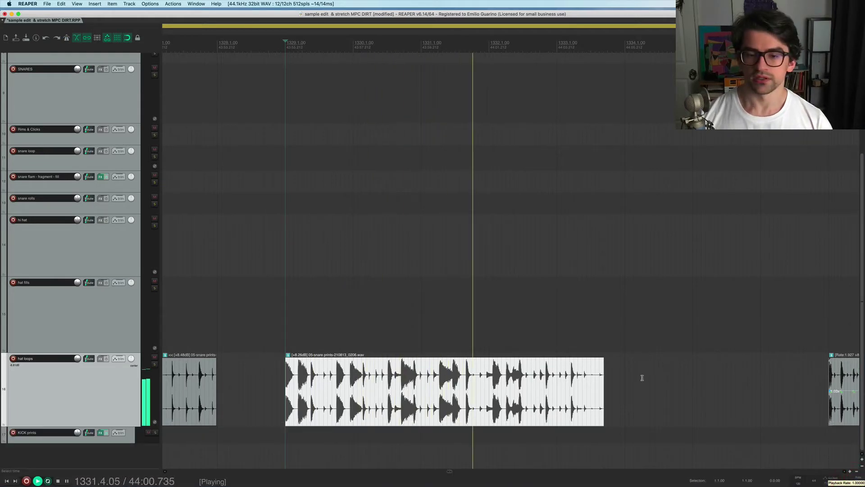
{"action": "key", "text": "space"}
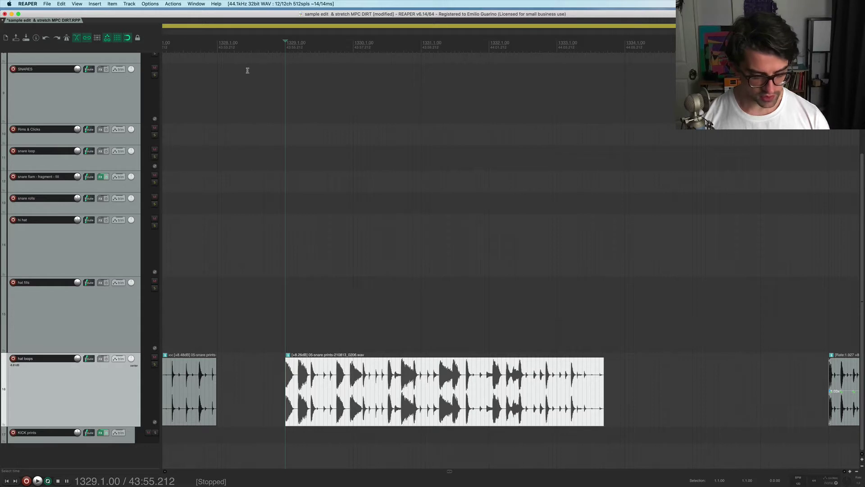
Step: Insert a 158 BPM tempo marker at 1329.1.00 and briefly play the loop at the new tempo
{"action": "key", "text": "shift+c"}
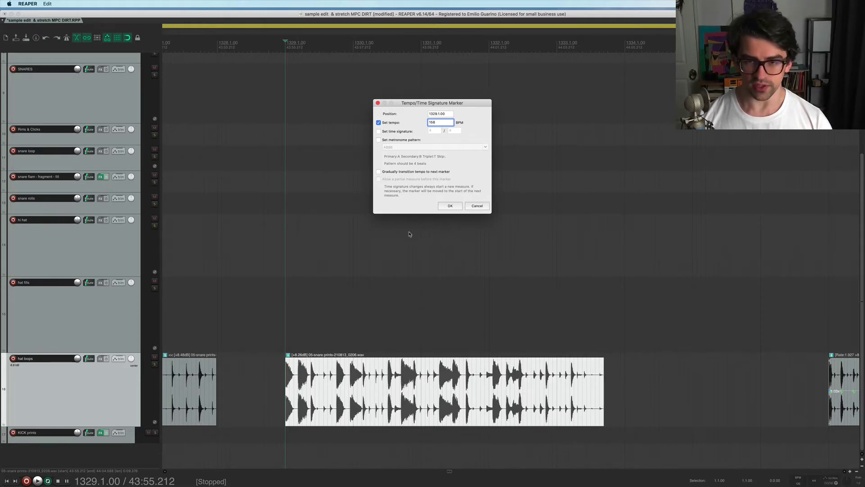
{"action": "left_click", "coordinate": [450, 206]}
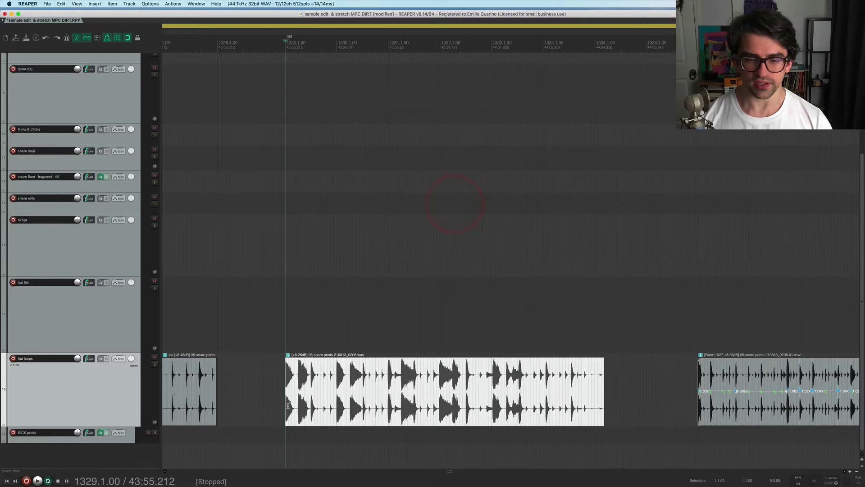
{"action": "key", "text": "space"}
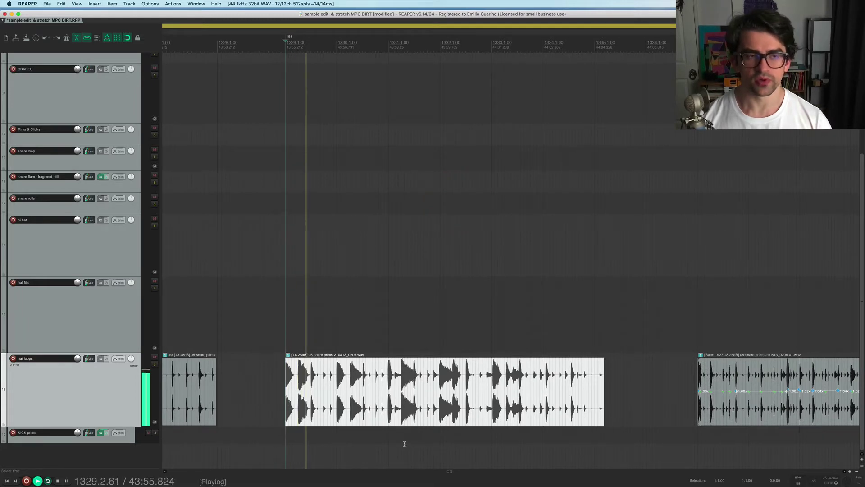
{"action": "key", "text": "space"}
Step: Turn the metronome back on and play the loop against the click
{"action": "left_click", "coordinate": [67, 38]}
{"action": "key", "text": "space"}
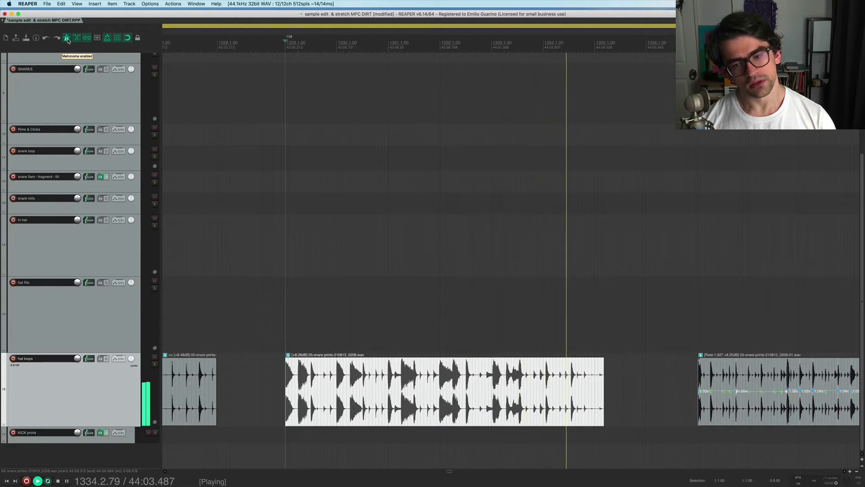
{"action": "key", "text": "space"}
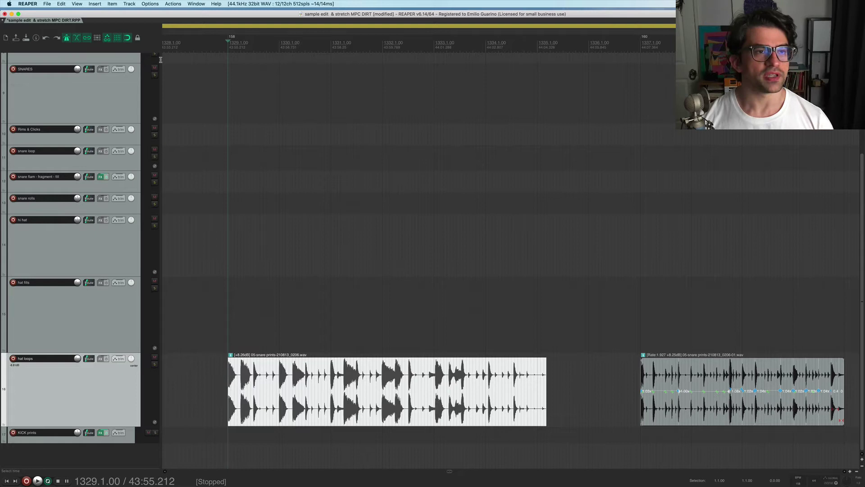
Step: Turn the metronome off and test an Alt-drag stretch of the item's end, then cancel it
{"action": "left_click", "coordinate": [66, 37]}
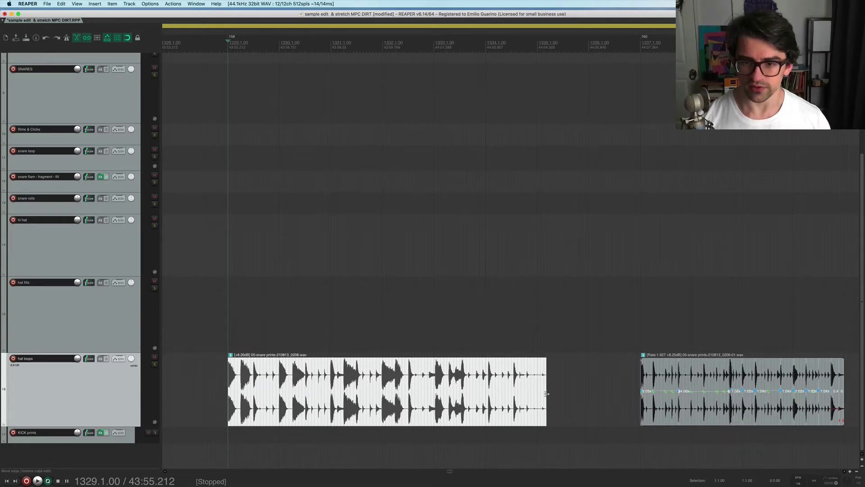
{"action": "key", "text": "alt"}
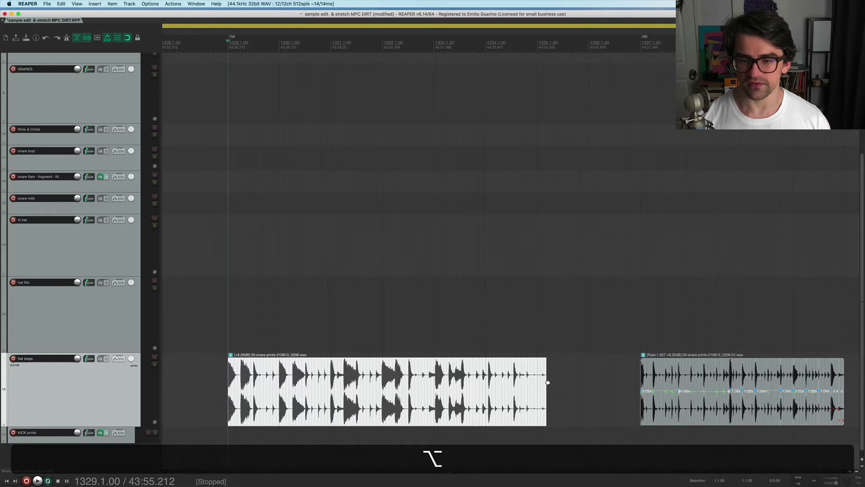
{"action": "left_click_drag", "start_coordinate": [548, 382], "coordinate": [420, 386]}
{"action": "right_click", "coordinate": [419, 387]}
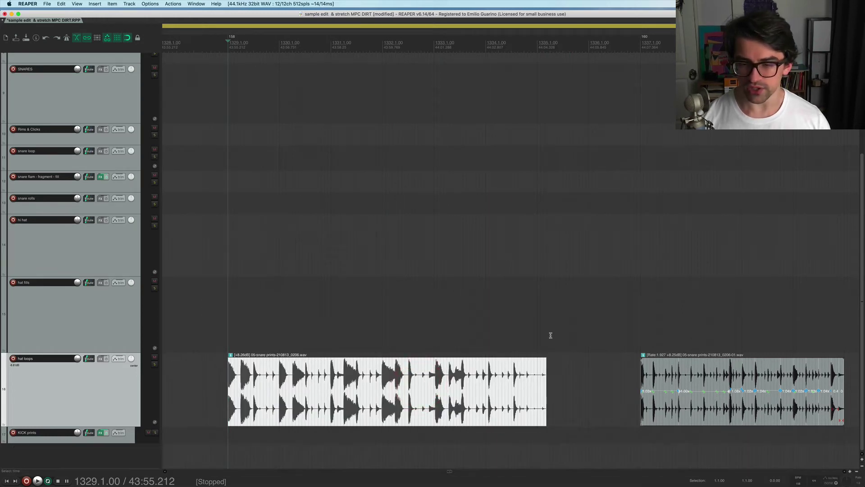
Step: Set the edit position inside the hat loop item, which keeps its original length
{"action": "scroll", "coordinate": [551, 335], "scroll_direction": "right", "scroll_amount": 3}
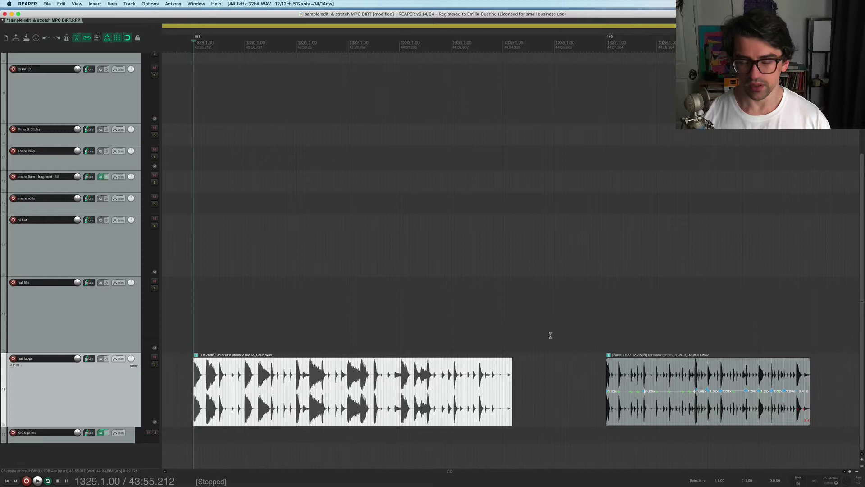
{"action": "scroll", "coordinate": [550, 335], "scroll_direction": "up", "scroll_amount": 1}
{"action": "scroll", "coordinate": [435, 360], "scroll_direction": "left", "scroll_amount": 5}
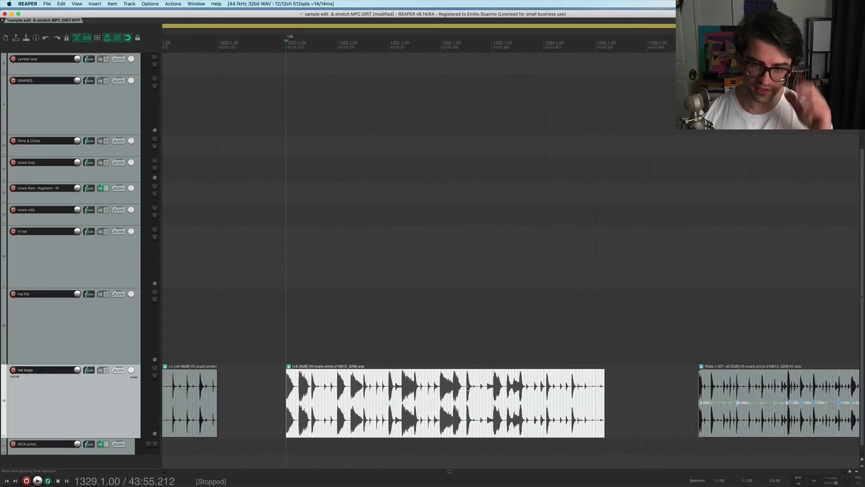
{"action": "scroll", "coordinate": [425, 403], "scroll_direction": "up", "scroll_amount": 1}
{"action": "scroll", "coordinate": [425, 404], "scroll_direction": "right", "scroll_amount": 1}
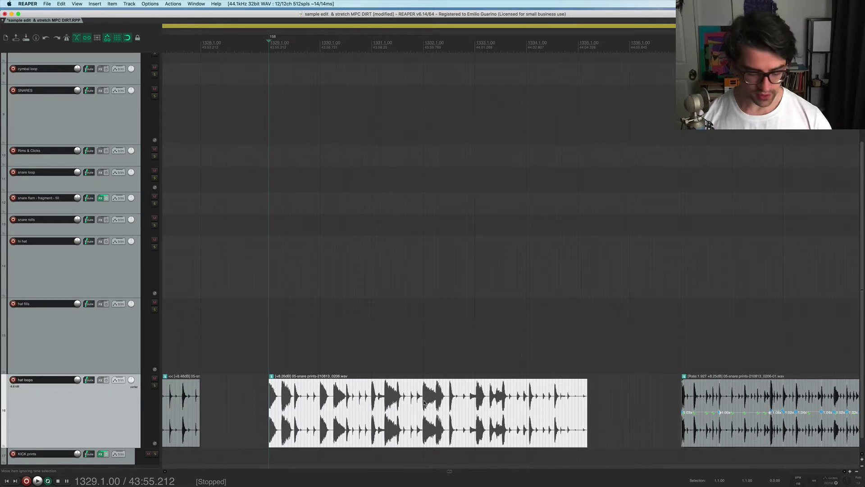
{"action": "scroll", "coordinate": [346, 417], "scroll_direction": "down", "scroll_amount": 2}
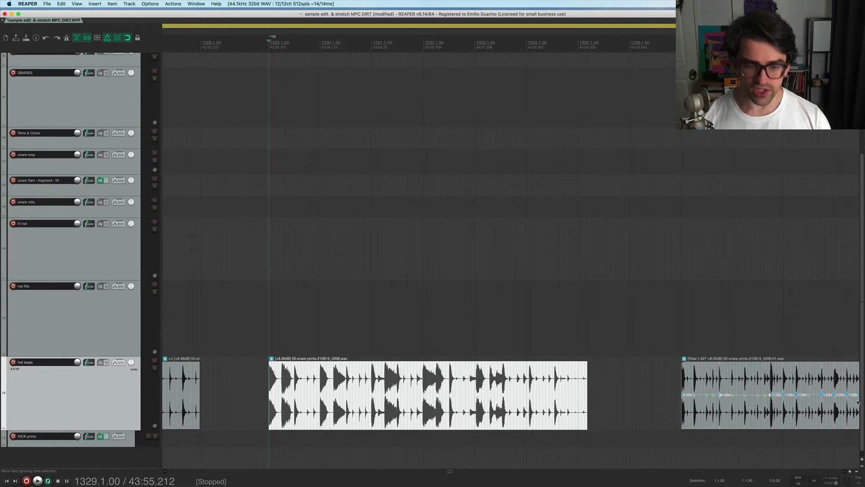
{"action": "left_click_drag", "start_coordinate": [459, 394], "coordinate": [458, 394]}
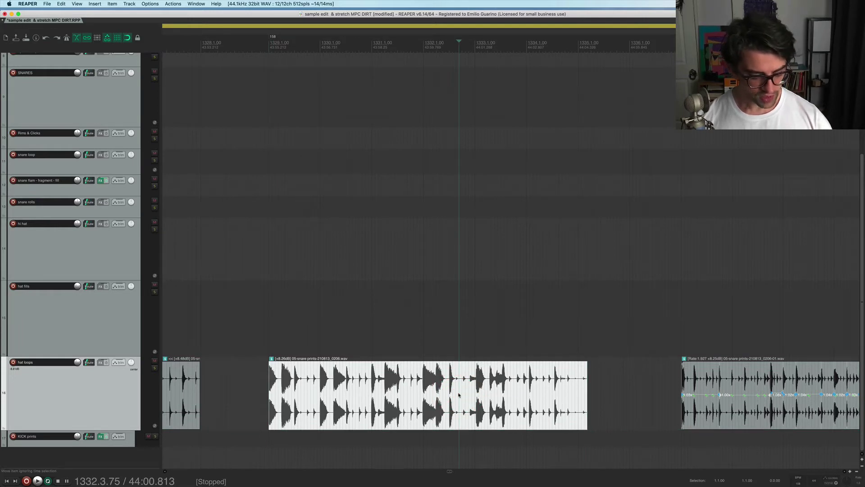
{"action": "key", "text": "F2"}
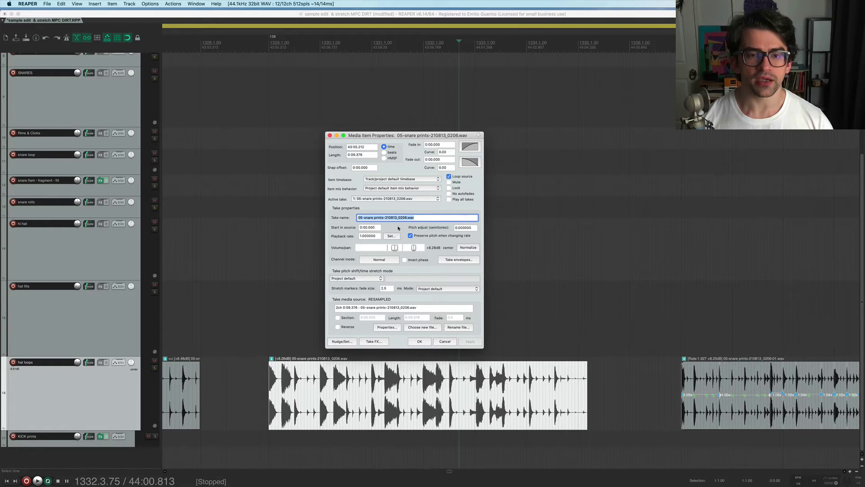
{"action": "left_click", "coordinate": [368, 181]}
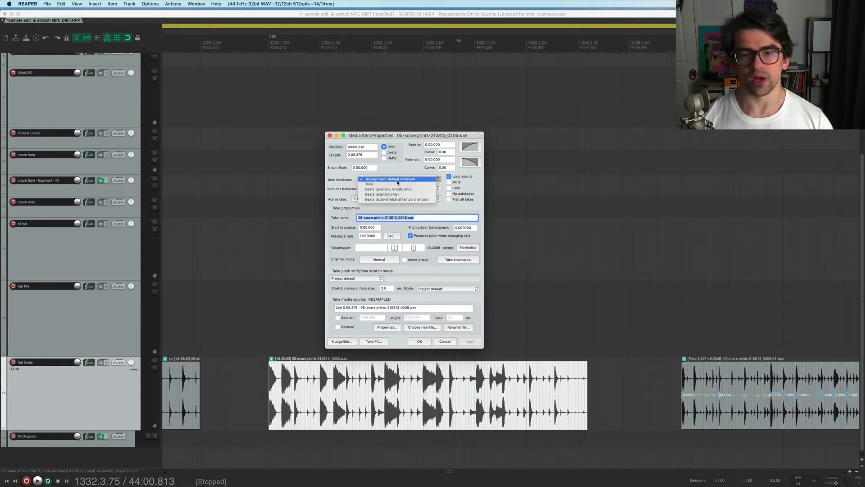
{"action": "left_click", "coordinate": [353, 179]}
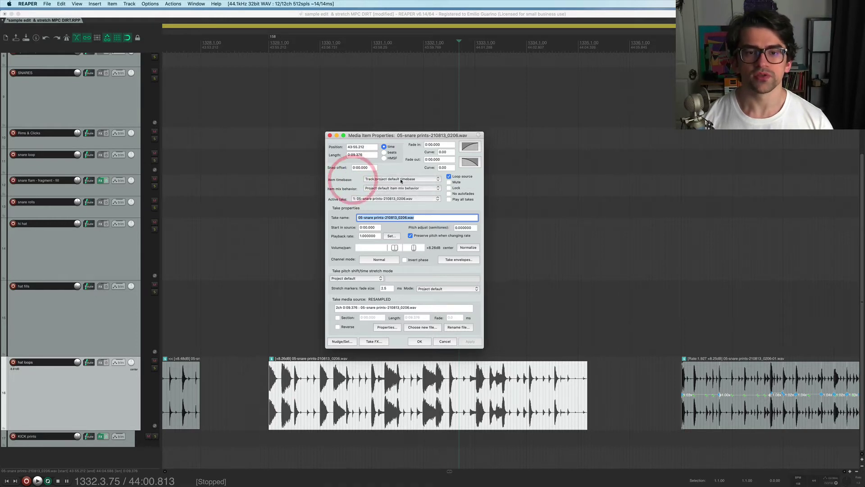
{"action": "left_click", "coordinate": [401, 179]}
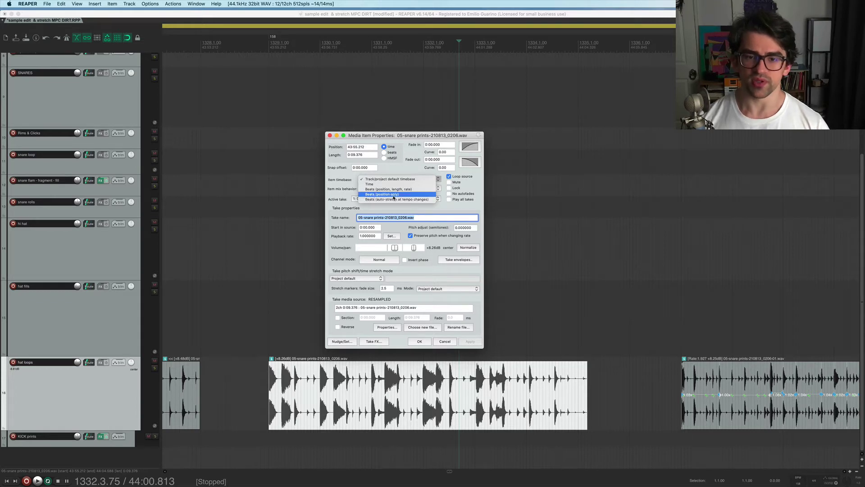
{"action": "left_click", "coordinate": [446, 344]}
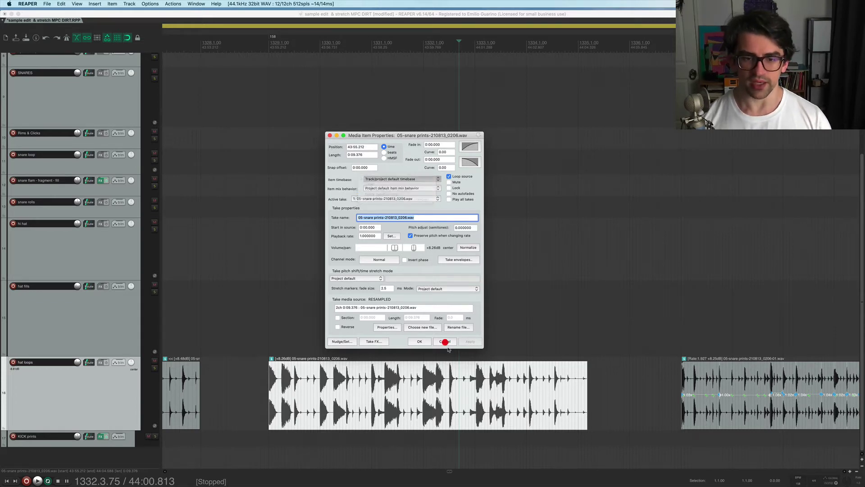
{"action": "left_click", "coordinate": [444, 342]}
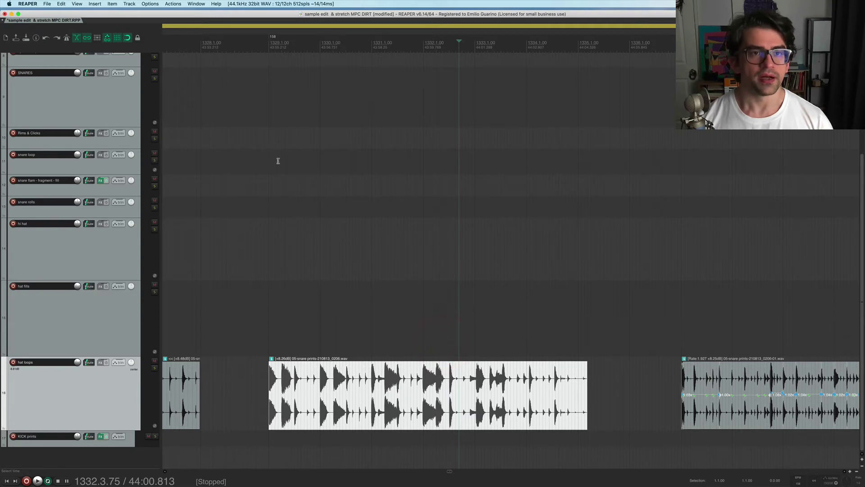
Step: Place the cursor at 1329.3.25 and try a stretch, then cancel it and the dynamic split
{"action": "left_click", "coordinate": [297, 397]}
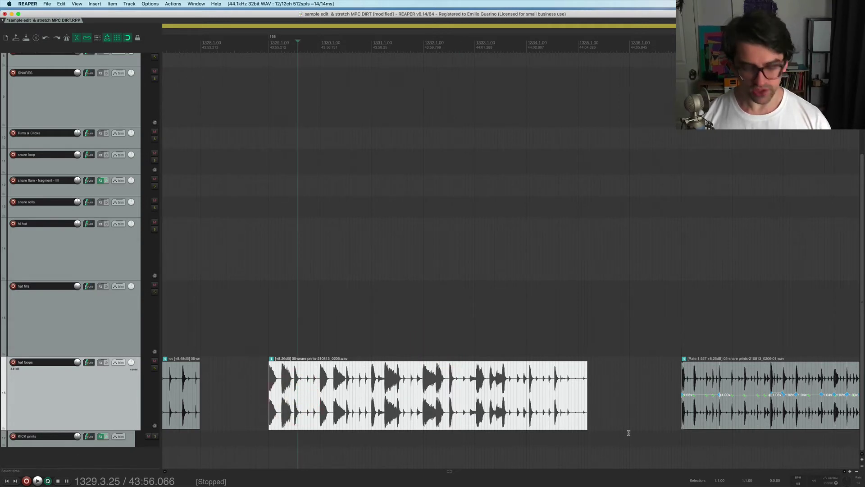
{"action": "key", "text": "alt"}
{"action": "left_click_drag", "start_coordinate": [588, 405], "coordinate": [486, 409]}
{"action": "right_click", "coordinate": [487, 410]}
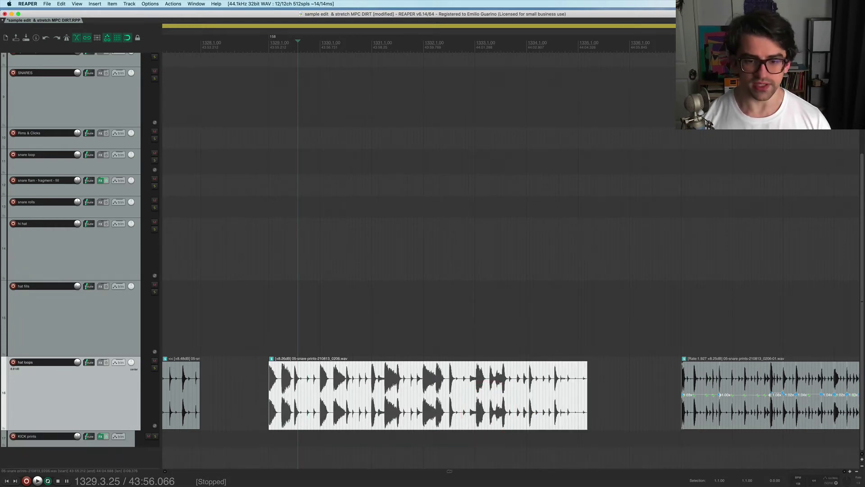
{"action": "scroll", "coordinate": [339, 405], "scroll_direction": "up", "scroll_amount": 2}
{"action": "key", "text": "d"}
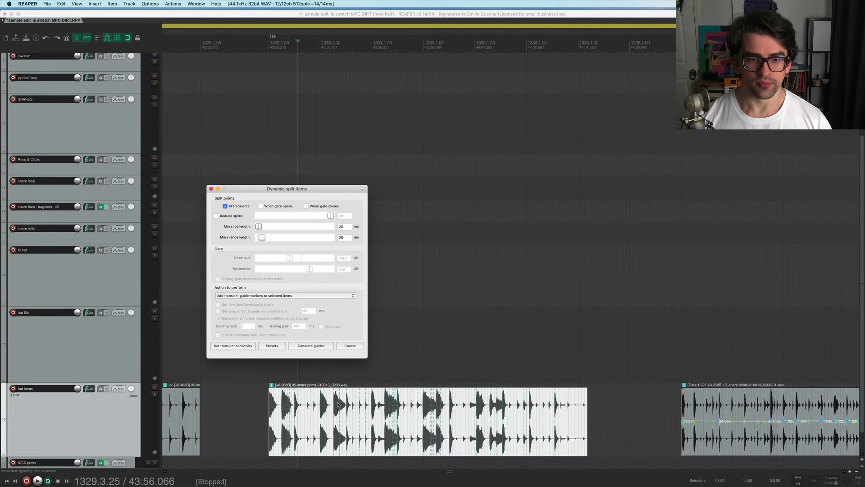
{"action": "left_click", "coordinate": [351, 346]}
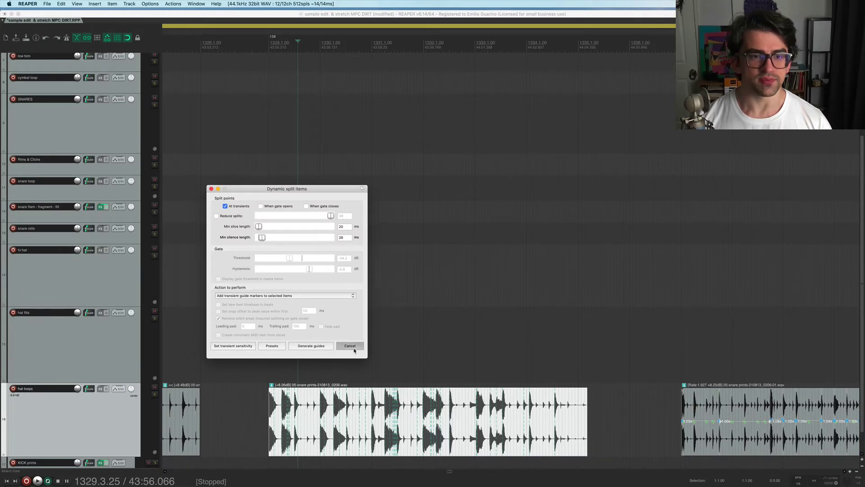
Step: Open Item processing > Dynamic split items with 'Add transient guide markers' as the action
{"action": "right_click", "coordinate": [342, 427]}
{"action": "mouse_move", "coordinate": [406, 304]}
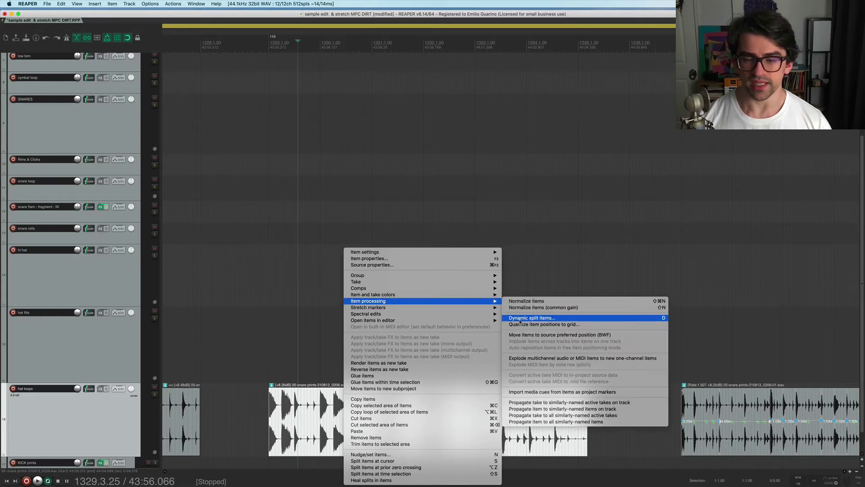
{"action": "left_click", "coordinate": [520, 319]}
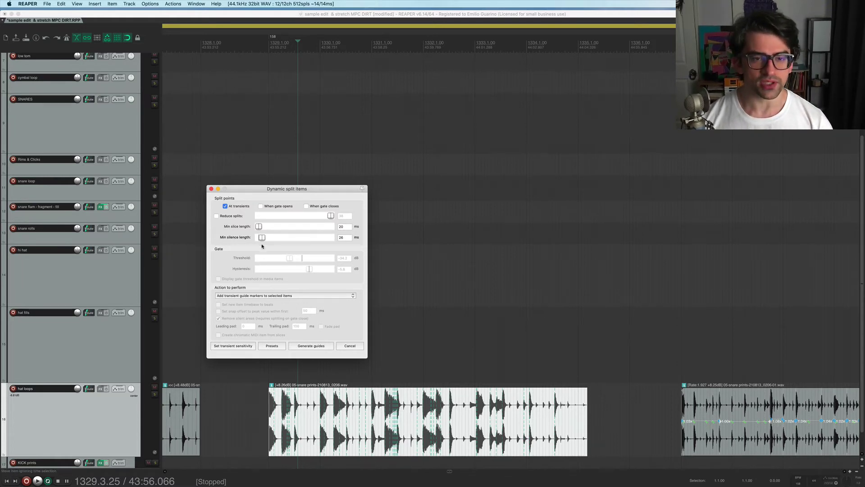
{"action": "left_click", "coordinate": [231, 296]}
{"action": "left_click", "coordinate": [230, 299]}
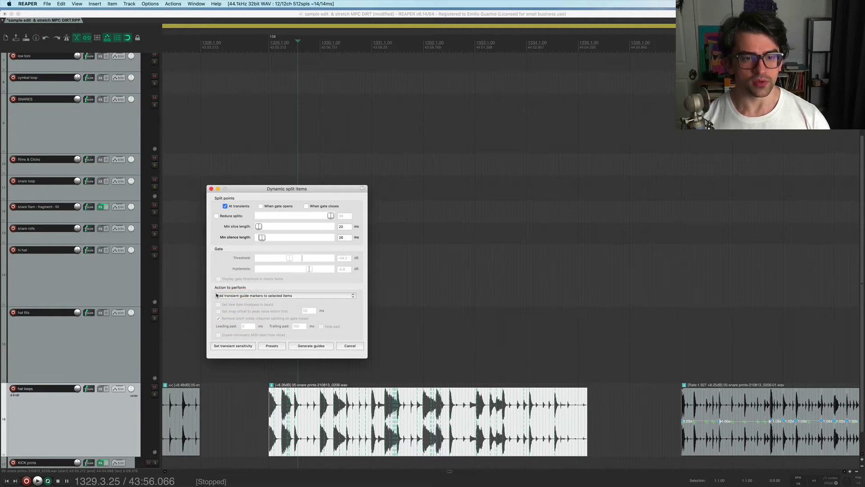
{"action": "left_click", "coordinate": [227, 301]}
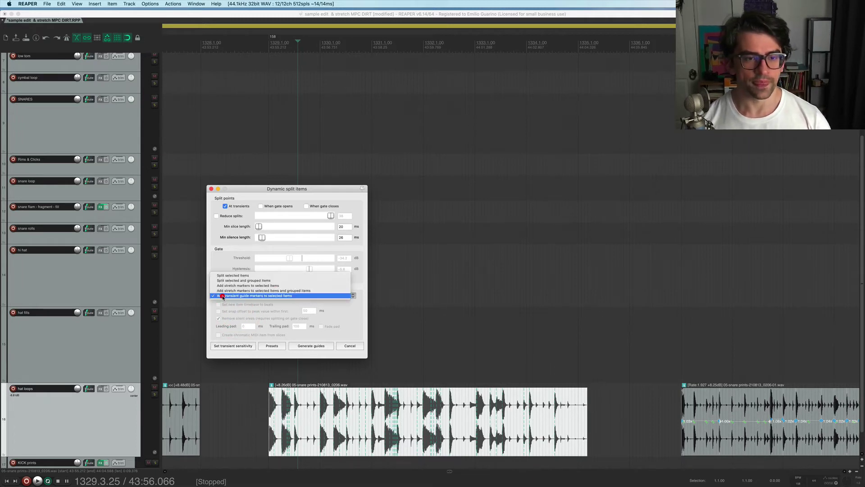
{"action": "left_click", "coordinate": [223, 297]}
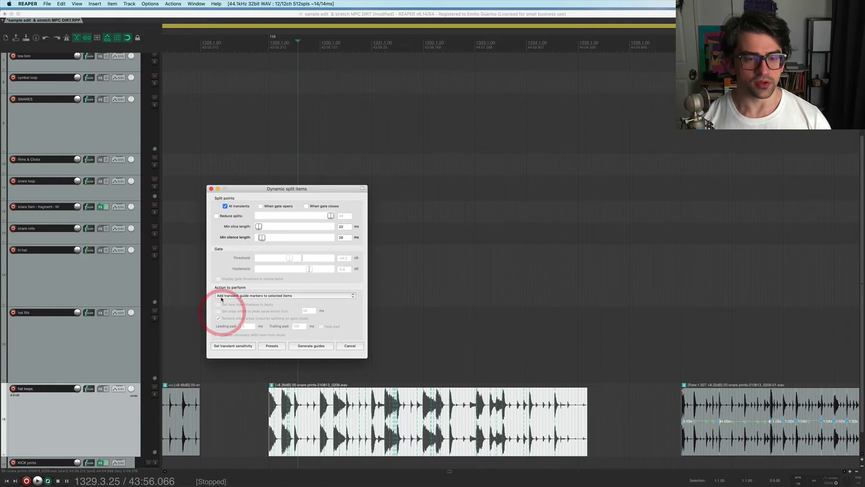
{"action": "left_click", "coordinate": [219, 296]}
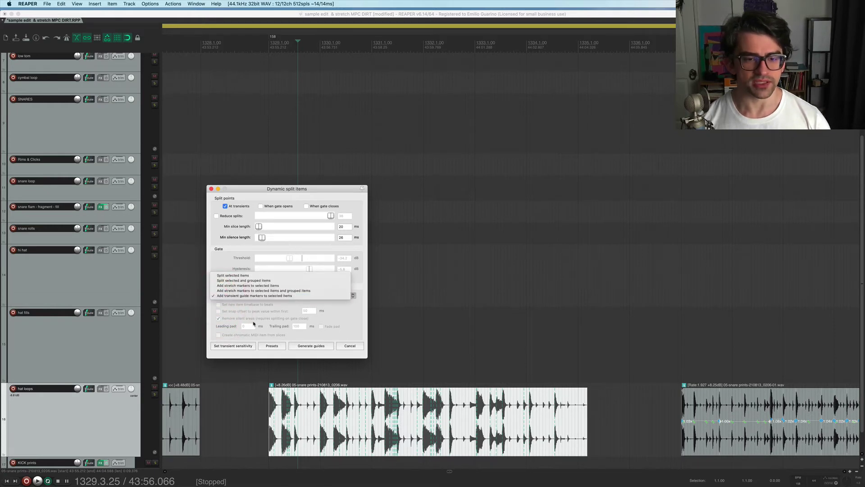
{"action": "left_click", "coordinate": [330, 325]}
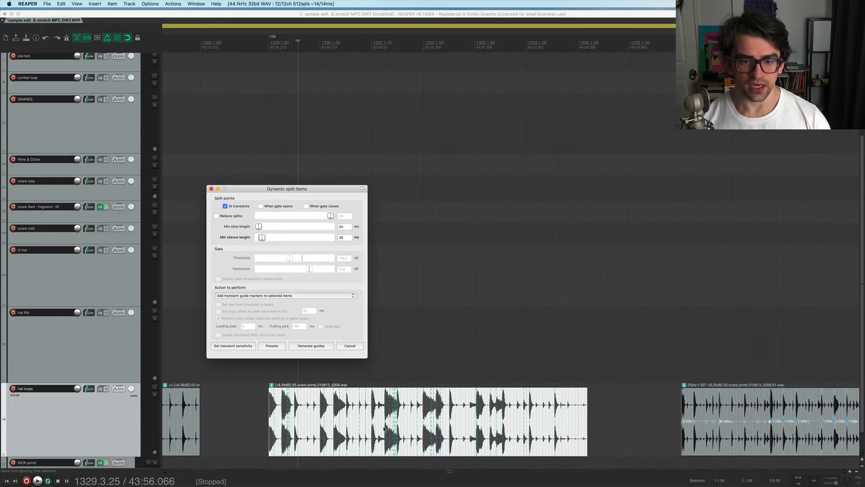
Step: Set the transient detection threshold to -14.2 dB and turn off threshold display in media items
{"action": "left_click", "coordinate": [235, 346]}
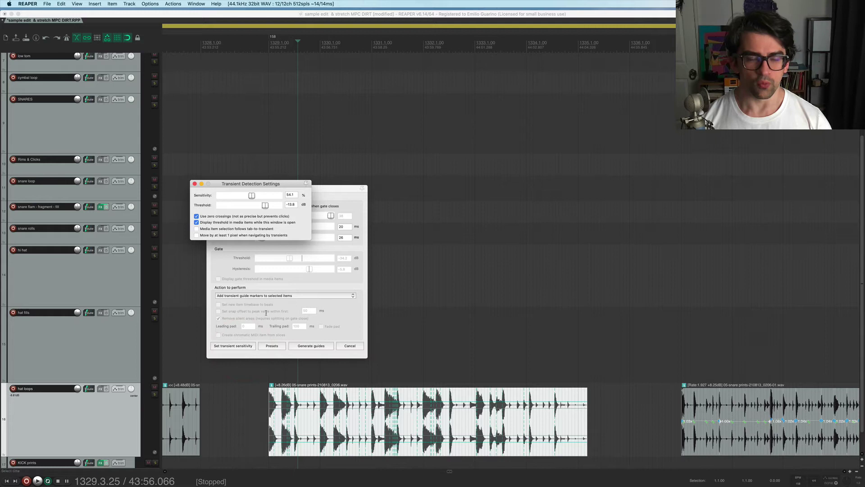
{"action": "left_click_drag", "start_coordinate": [264, 205], "coordinate": [267, 205]}
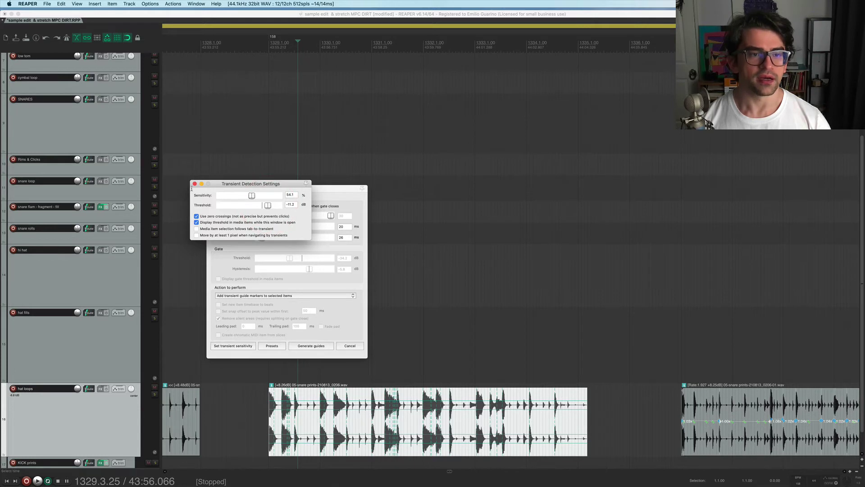
{"action": "key", "text": "super+z"}
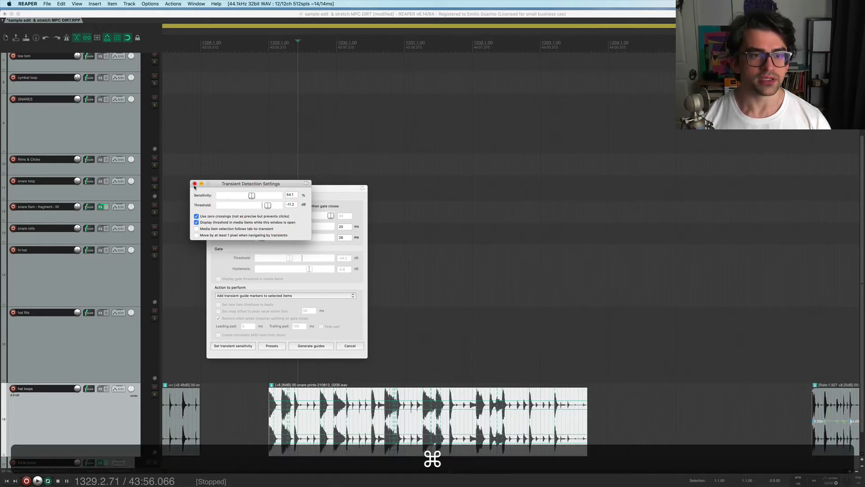
{"action": "left_click", "coordinate": [194, 184]}
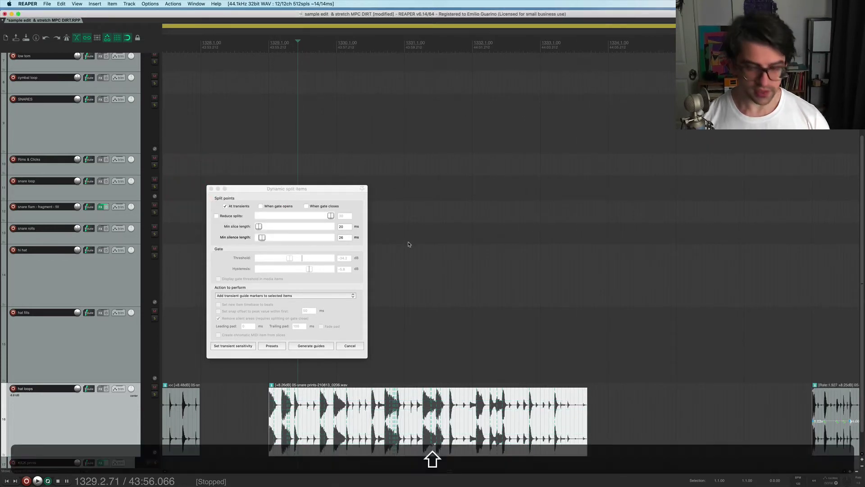
{"action": "key", "text": "super+shift+z"}
{"action": "left_click", "coordinate": [247, 348]}
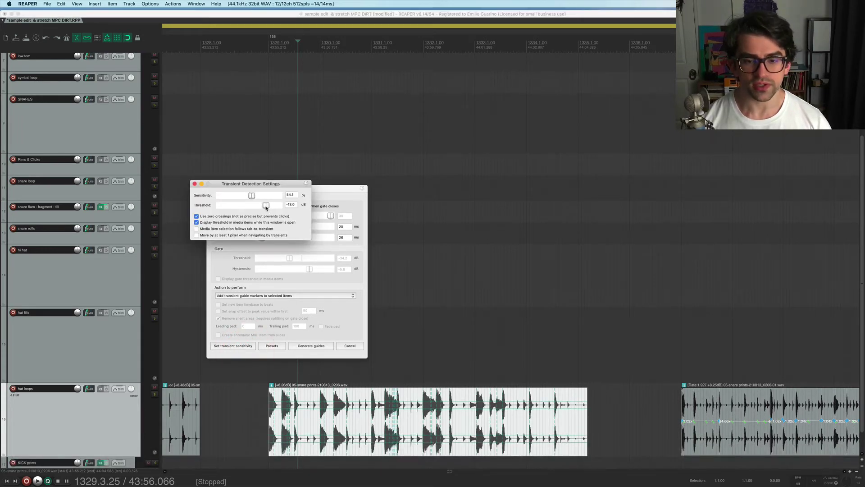
{"action": "left_click_drag", "start_coordinate": [266, 207], "coordinate": [264, 207]}
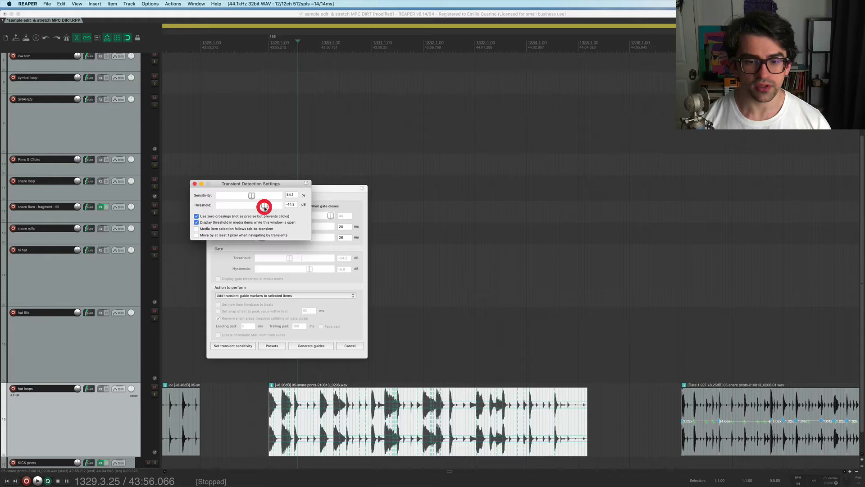
{"action": "left_click", "coordinate": [283, 221]}
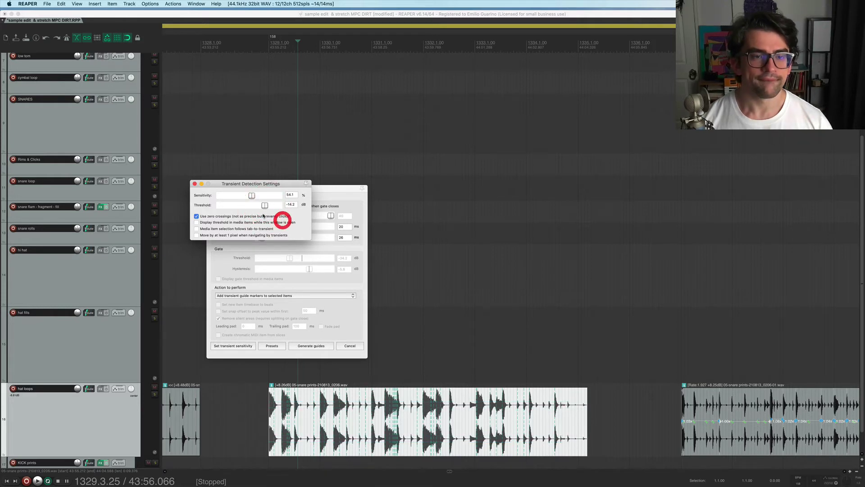
{"action": "left_click", "coordinate": [195, 183]}
Step: Generate transient guides, make the hat loops track taller, and add a stretch marker pulled earlier
{"action": "left_click", "coordinate": [311, 345]}
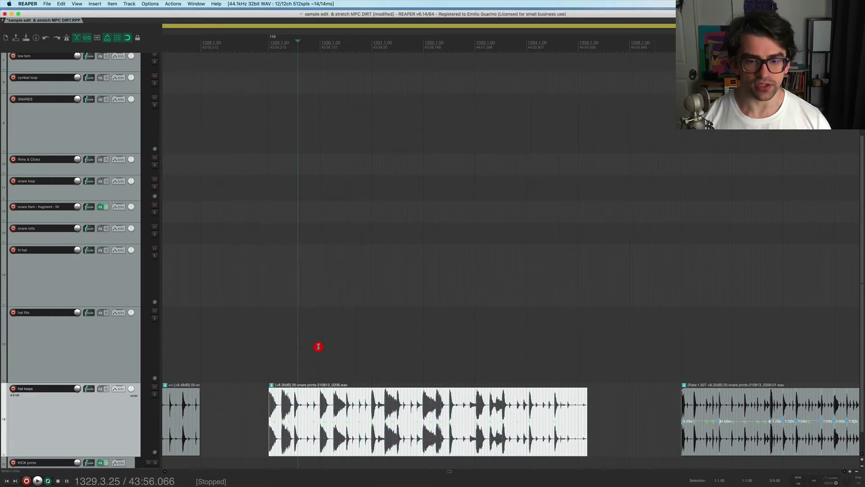
{"action": "scroll", "coordinate": [297, 418], "scroll_direction": "up", "scroll_amount": 5}
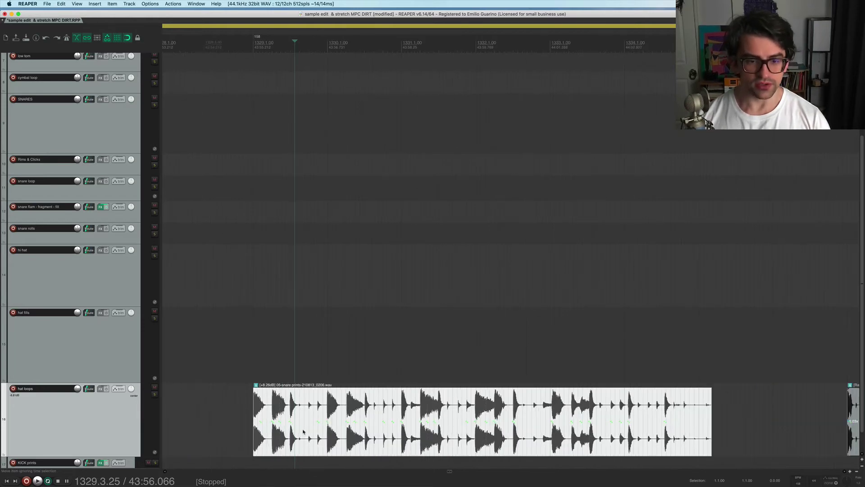
{"action": "scroll", "coordinate": [233, 408], "scroll_direction": "down", "scroll_amount": 2}
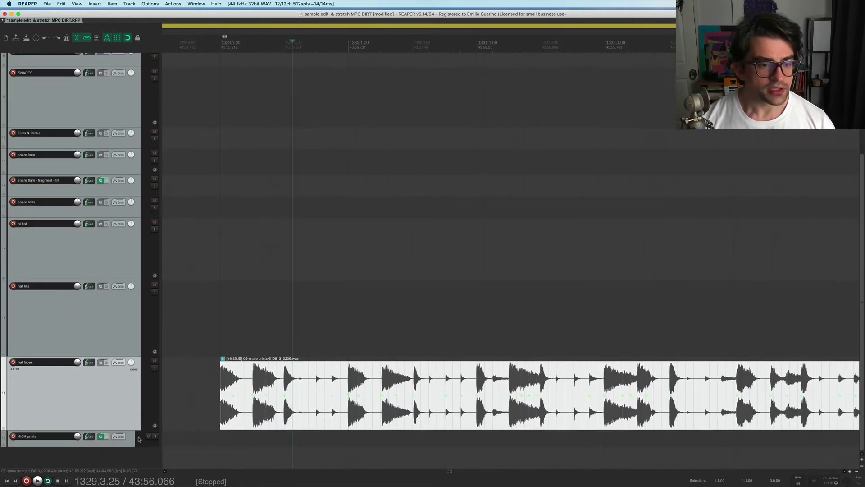
{"action": "left_click_drag", "start_coordinate": [130, 444], "coordinate": [128, 451]}
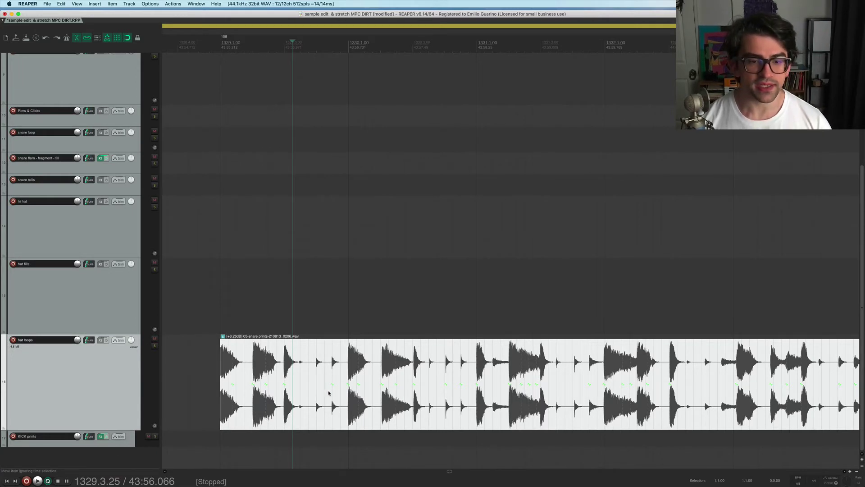
{"action": "mouse_move", "coordinate": [332, 384]}
{"action": "left_mouse_down"}
{"action": "mouse_move", "coordinate": [322, 384]}
{"action": "mouse_move", "coordinate": [336, 384]}
{"action": "left_mouse_up"}
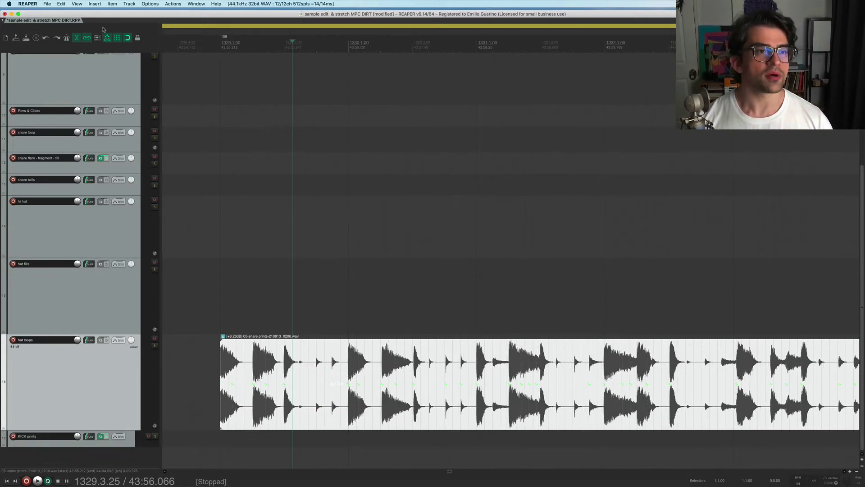
Step: Turn the metronome on and play the hi-hat loop from 1329.1.00, then stop
{"action": "left_click", "coordinate": [66, 38]}
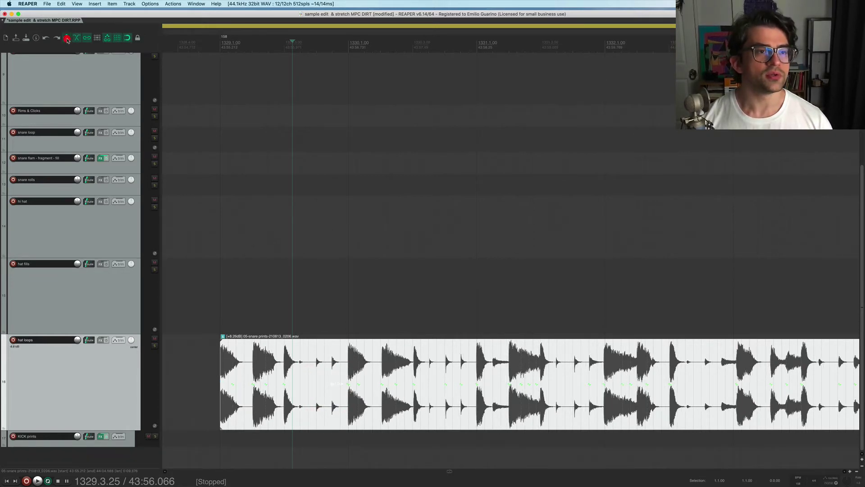
{"action": "left_click", "coordinate": [218, 414]}
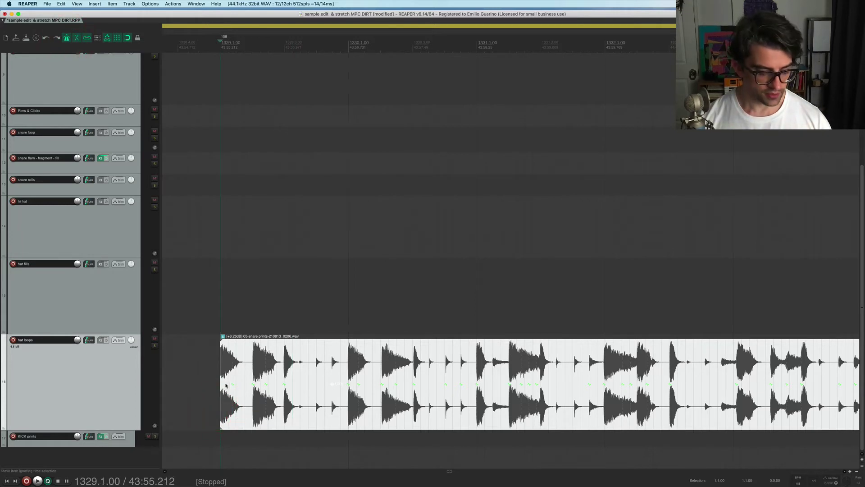
{"action": "key", "text": "alt"}
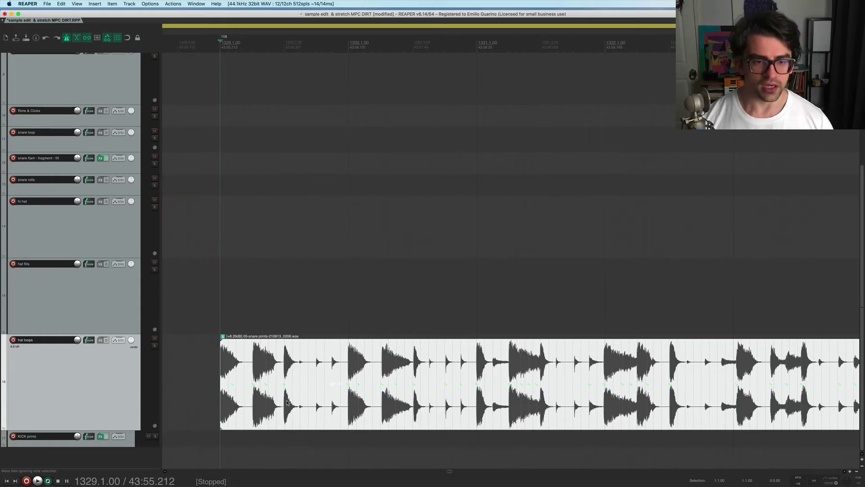
{"action": "scroll", "coordinate": [287, 396], "scroll_direction": "right", "scroll_amount": 2}
{"action": "scroll", "coordinate": [287, 396], "scroll_direction": "right", "scroll_amount": 1}
{"action": "scroll", "coordinate": [287, 395], "scroll_direction": "left", "scroll_amount": 5}
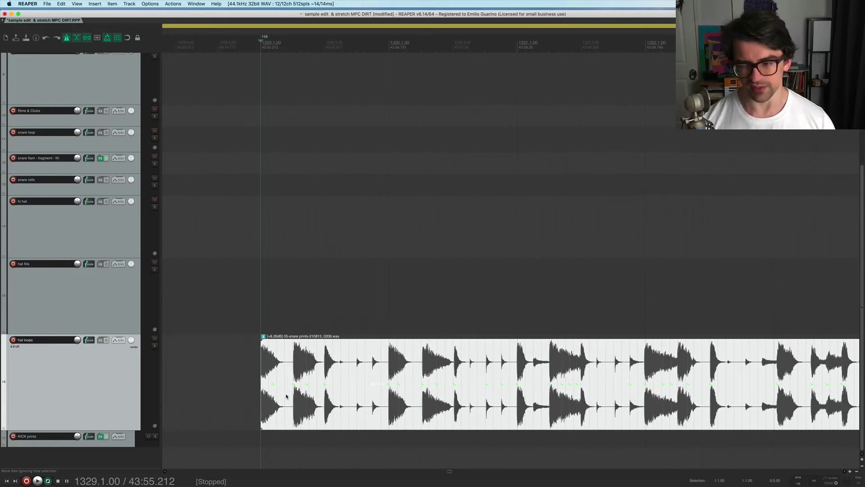
{"action": "key", "text": "alt"}
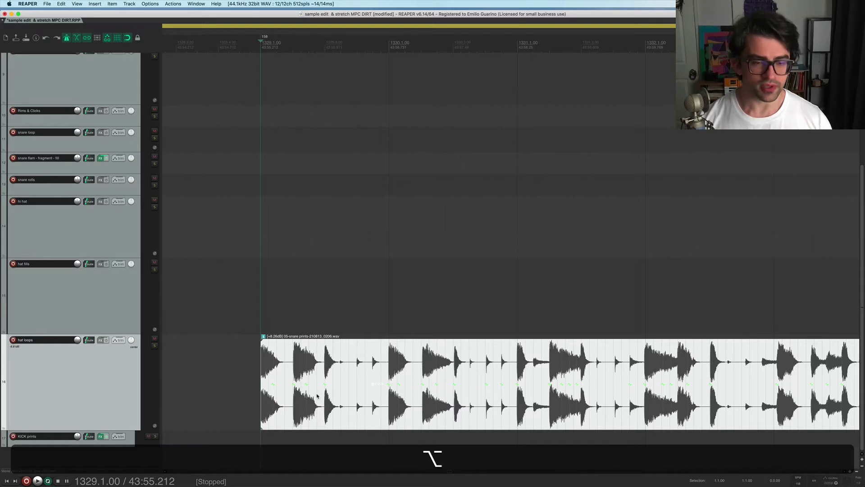
{"action": "key", "text": "space"}
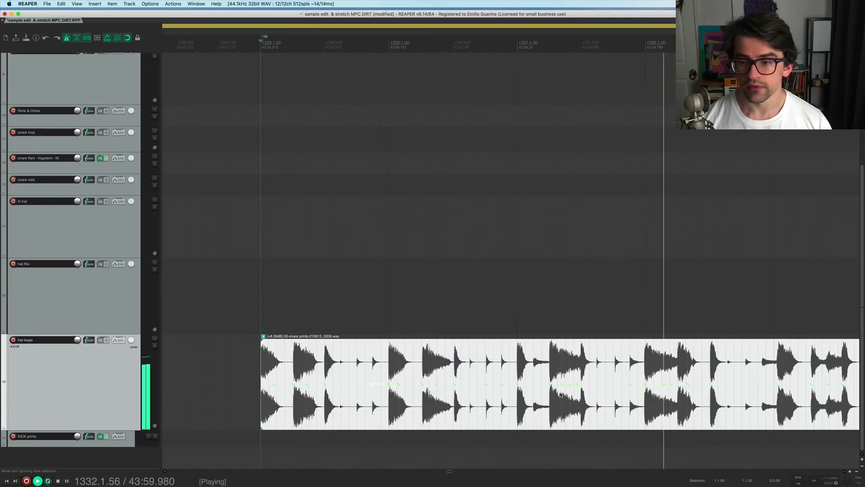
{"action": "scroll", "coordinate": [570, 393], "scroll_direction": "right", "scroll_amount": 3}
{"action": "key", "text": "space"}
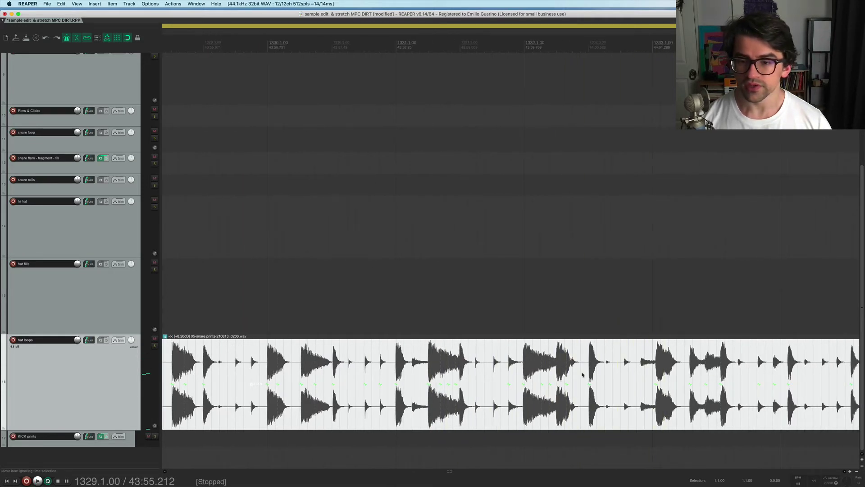
Step: Add a stretch marker at the hit near 1332.3, pull it earlier, and adjust its stretch slope
{"action": "left_click", "coordinate": [588, 384]}
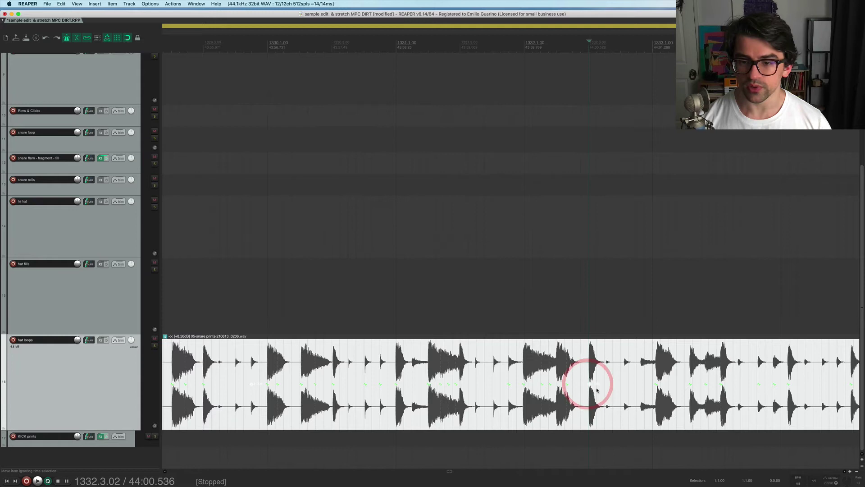
{"action": "scroll", "coordinate": [545, 383], "scroll_direction": "right", "scroll_amount": 3}
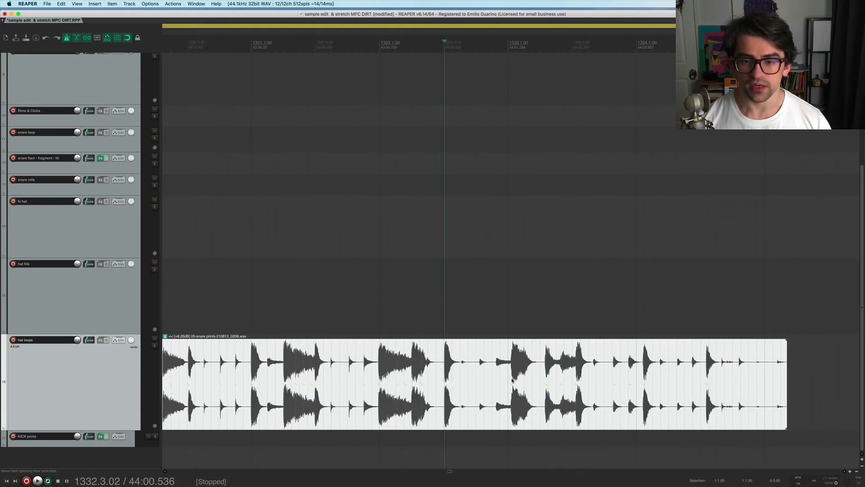
{"action": "left_click_drag", "start_coordinate": [510, 383], "coordinate": [500, 383]}
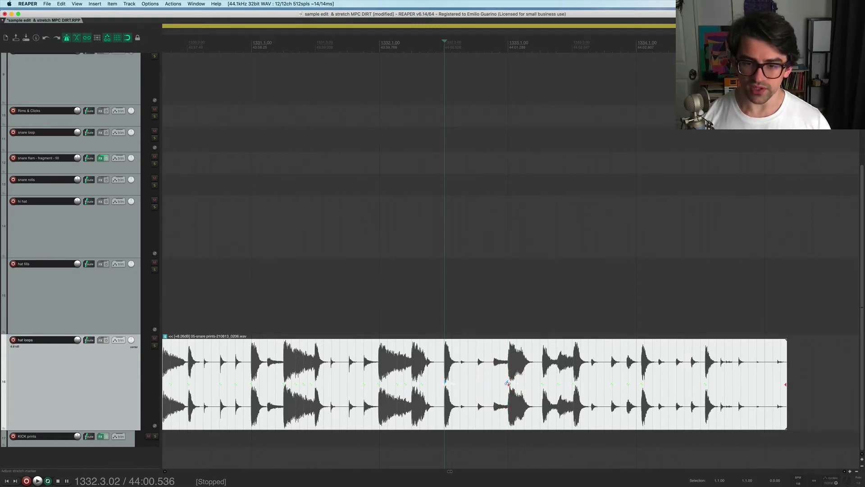
{"action": "scroll", "coordinate": [505, 384], "scroll_direction": "left", "scroll_amount": 1}
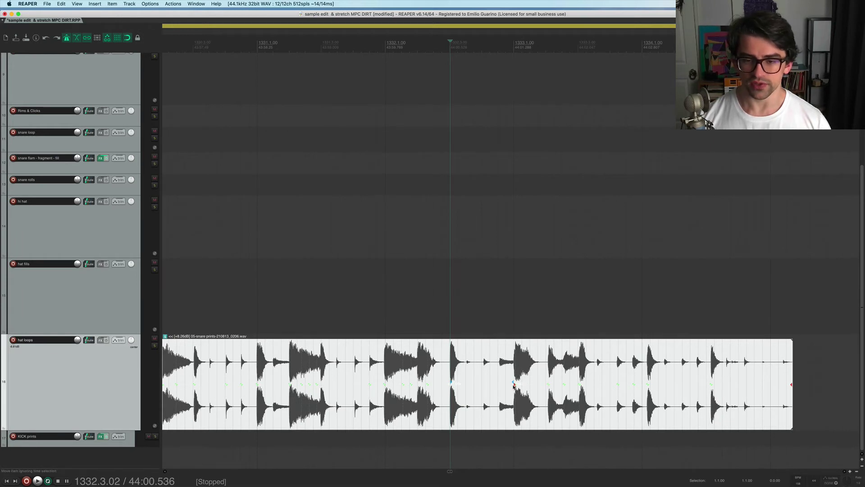
{"action": "left_click", "coordinate": [546, 384]}
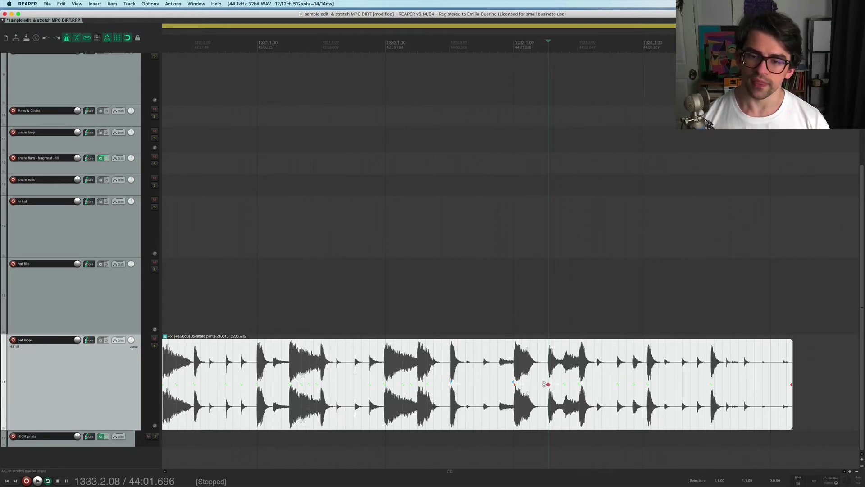
{"action": "mouse_move", "coordinate": [545, 384]}
{"action": "left_mouse_down"}
{"action": "mouse_move", "coordinate": [551, 395]}
{"action": "mouse_move", "coordinate": [532, 411]}
{"action": "mouse_move", "coordinate": [537, 390]}
{"action": "mouse_move", "coordinate": [523, 404]}
{"action": "mouse_move", "coordinate": [515, 393]}
{"action": "mouse_move", "coordinate": [574, 387]}
{"action": "mouse_move", "coordinate": [536, 386]}
{"action": "mouse_move", "coordinate": [573, 387]}
{"action": "mouse_move", "coordinate": [551, 386]}
{"action": "mouse_move", "coordinate": [560, 386]}
{"action": "left_mouse_up"}
{"action": "key", "text": "super"}
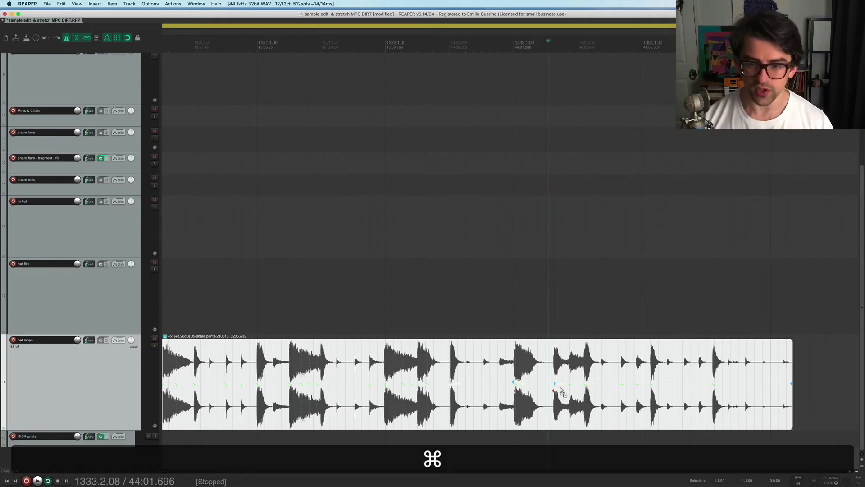
Step: Nudge the stretch marker near bar 1333 slightly earlier onto the grid line
{"action": "left_click", "coordinate": [560, 388], "text": "super"}
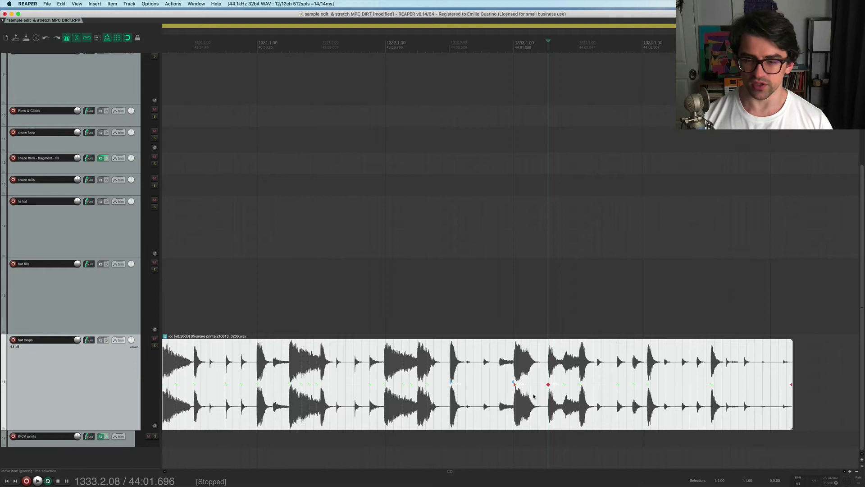
{"action": "scroll", "coordinate": [534, 396], "scroll_direction": "left", "scroll_amount": 2}
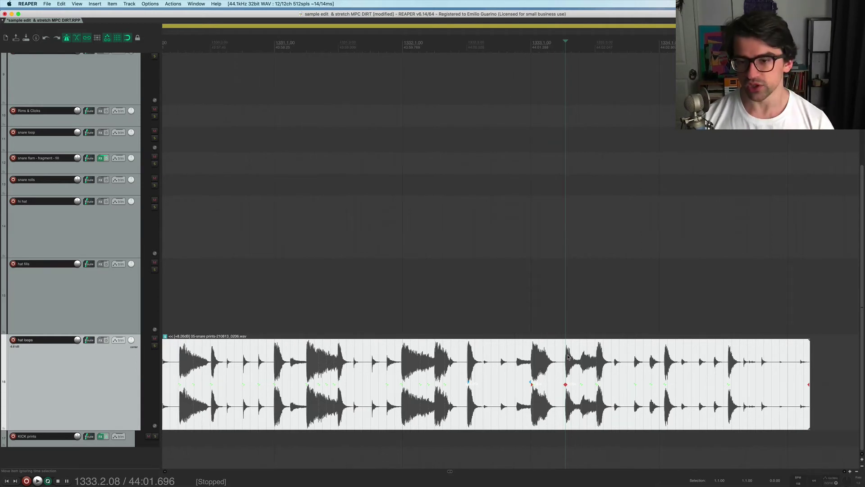
{"action": "left_click_drag", "start_coordinate": [566, 385], "coordinate": [561, 387]}
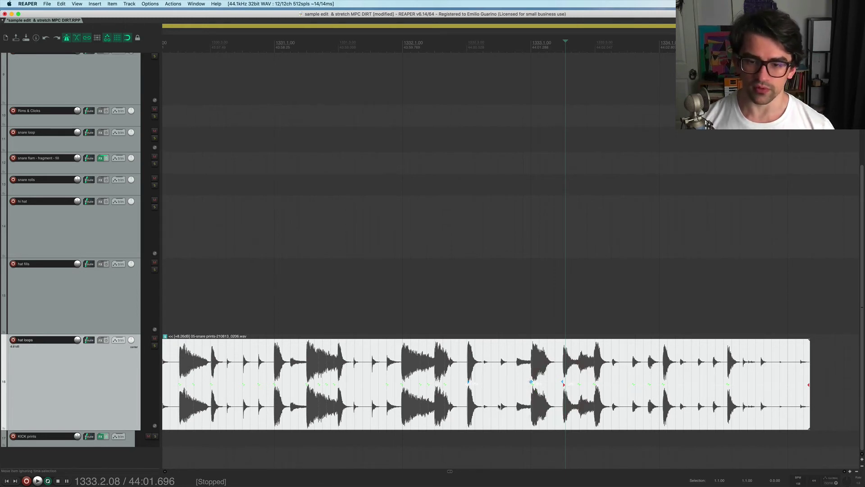
Step: Place the edit cursor just after 1332.4.00 and zoom in horizontally
{"action": "left_click", "coordinate": [499, 365]}
{"action": "left_click", "coordinate": [499, 365]}
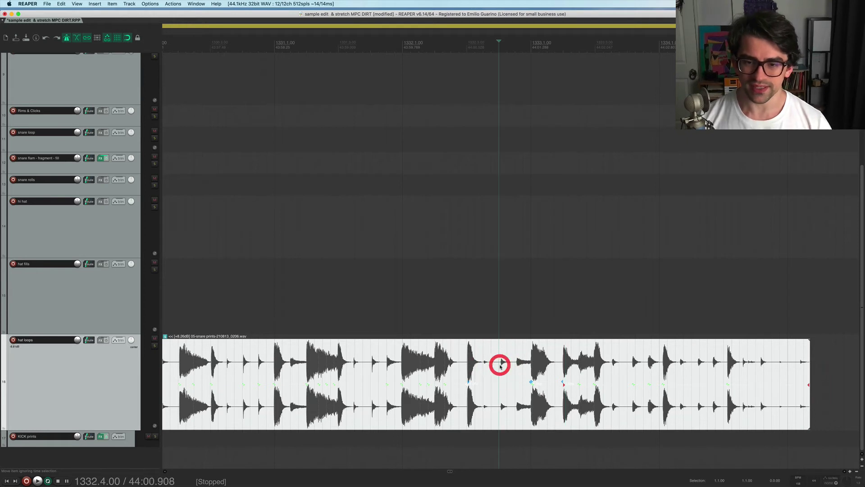
{"action": "left_click", "coordinate": [516, 363]}
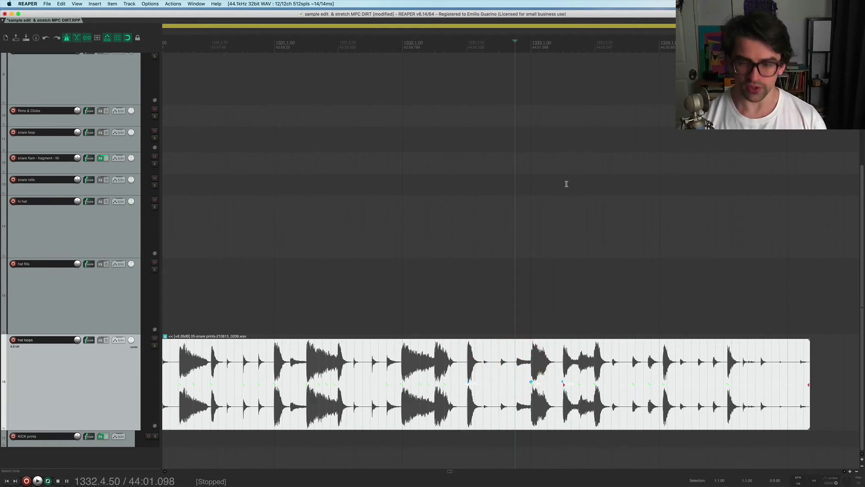
{"action": "scroll", "coordinate": [566, 183], "scroll_direction": "up", "scroll_amount": 3}
{"action": "scroll", "coordinate": [567, 184], "scroll_direction": "up", "scroll_amount": 2}
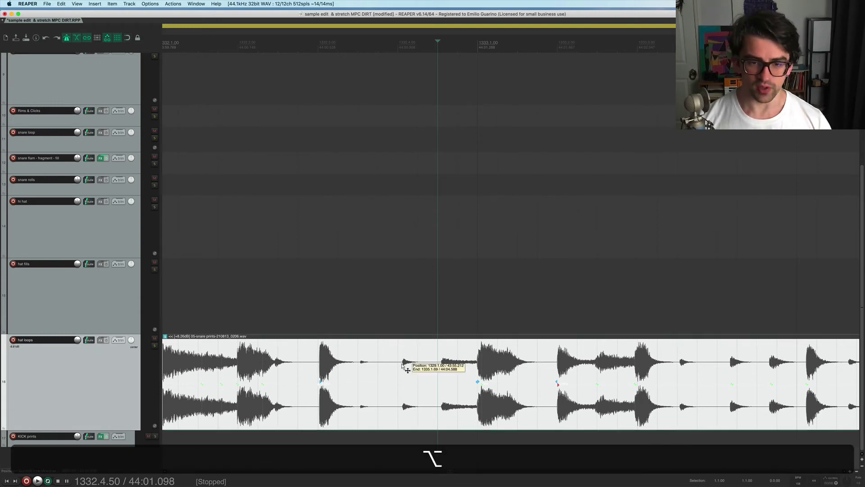
Step: Pull the stretch marker at the quiet hit near 1332.4.06 slightly earlier onto the hit
{"action": "left_click", "coordinate": [402, 365], "text": "alt"}
{"action": "key", "text": "shift"}
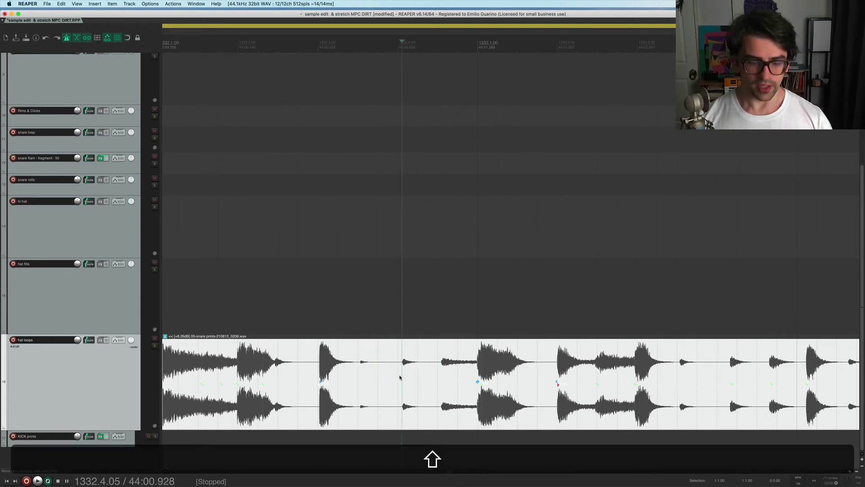
{"action": "left_click", "coordinate": [392, 373]}
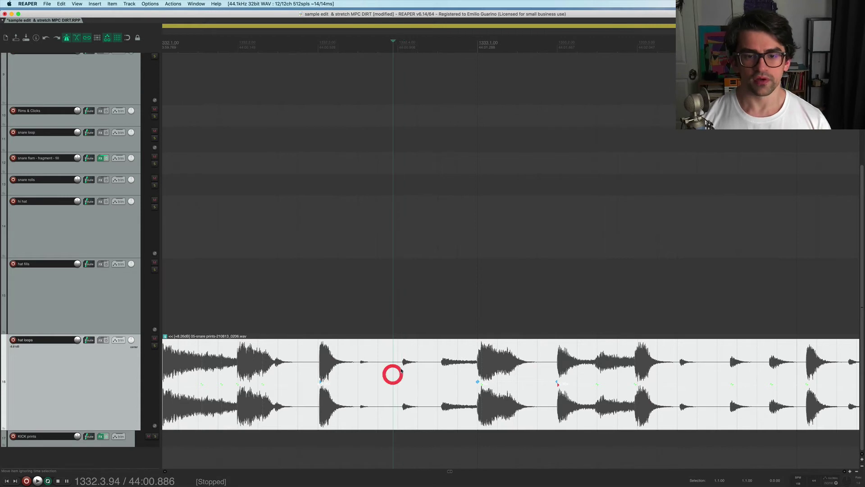
{"action": "left_click", "coordinate": [402, 362]}
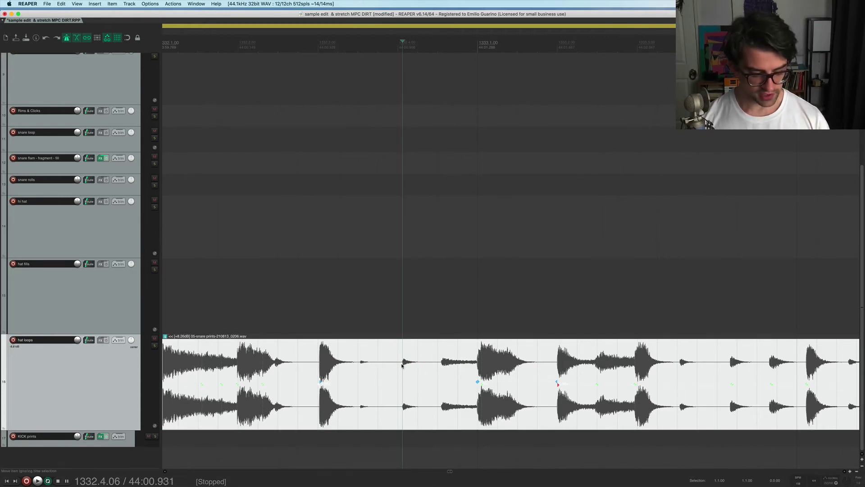
{"action": "key", "text": "shift"}
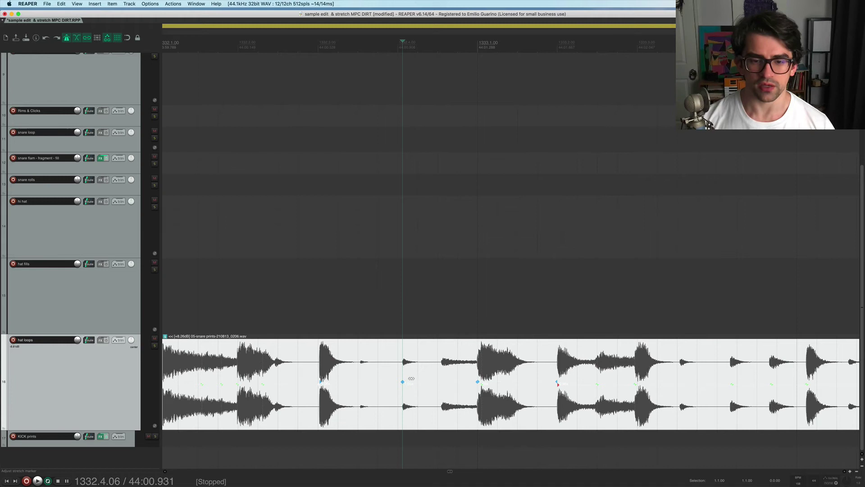
{"action": "left_click_drag", "start_coordinate": [402, 382], "coordinate": [398, 381]}
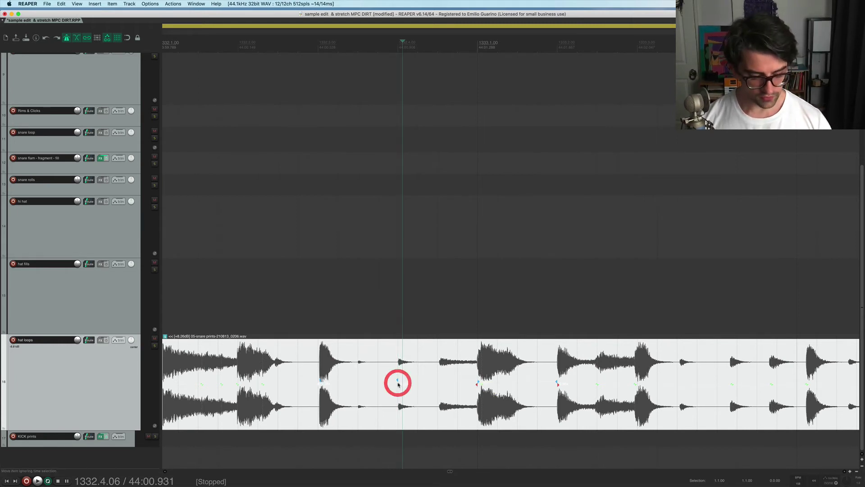
{"action": "key", "text": "alt"}
{"action": "left_click", "coordinate": [399, 380]}
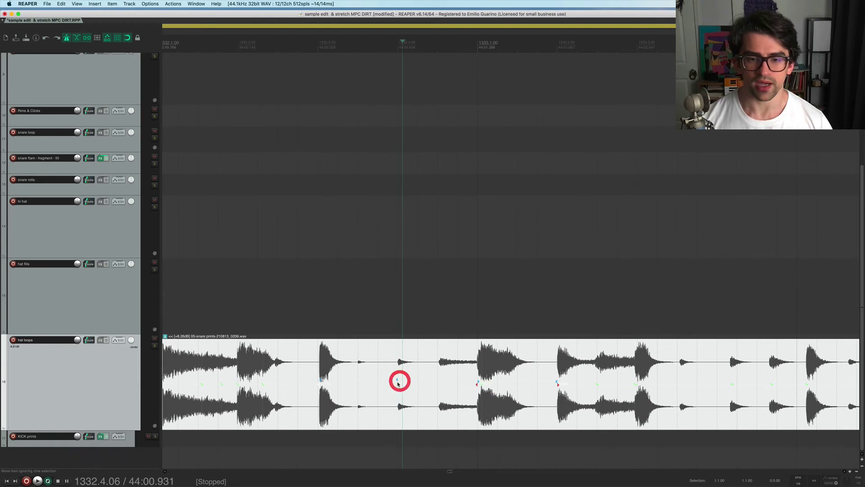
Step: Pull a later stretch marker earlier onto the grid and select the next marker
{"action": "scroll", "coordinate": [437, 389], "scroll_direction": "right", "scroll_amount": 3}
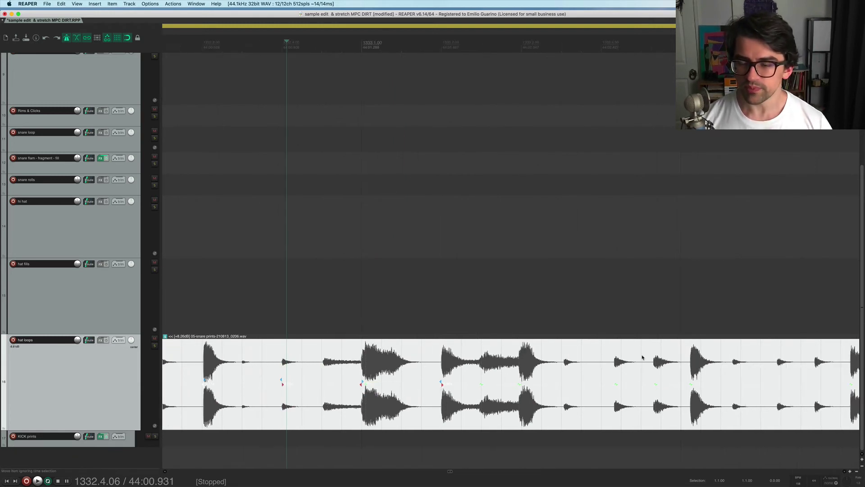
{"action": "scroll", "coordinate": [712, 388], "scroll_direction": "right", "scroll_amount": 1}
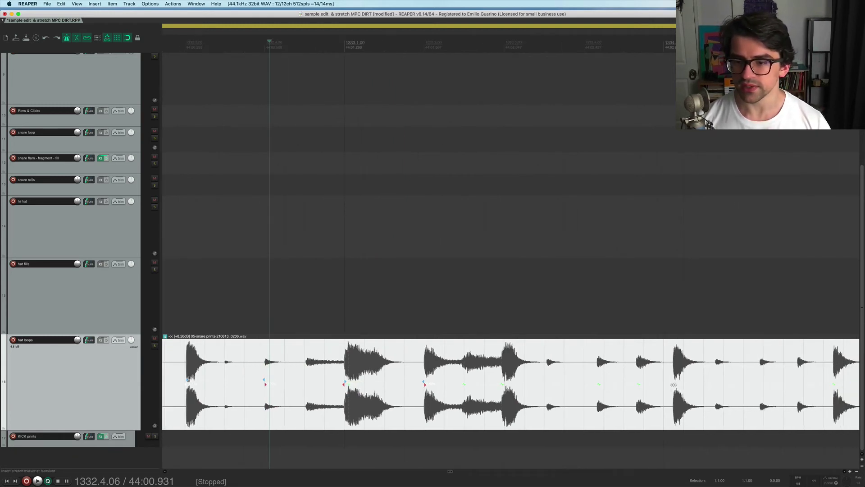
{"action": "left_click_drag", "start_coordinate": [673, 384], "coordinate": [664, 384]}
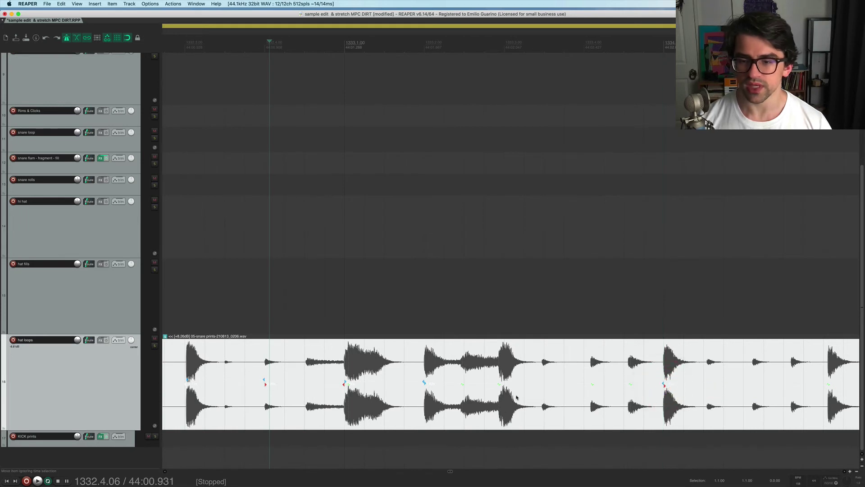
{"action": "scroll", "coordinate": [805, 376], "scroll_direction": "right", "scroll_amount": 3}
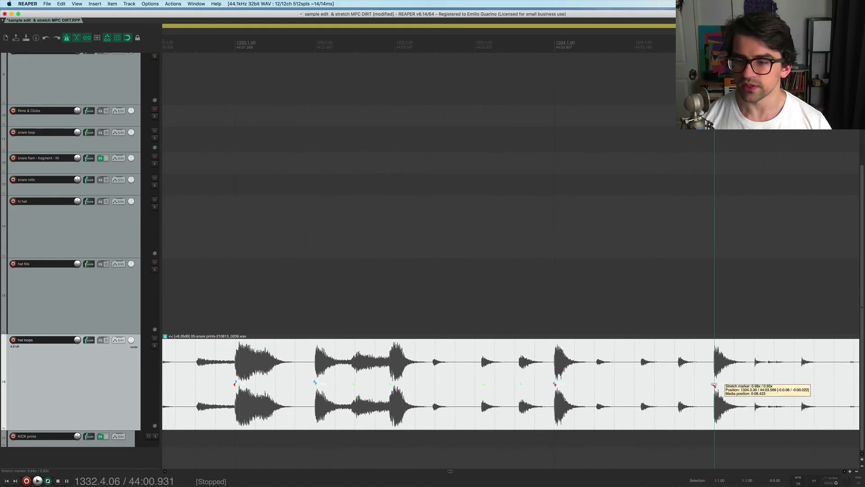
{"action": "left_click", "coordinate": [714, 385]}
{"action": "scroll", "coordinate": [715, 383], "scroll_direction": "right", "scroll_amount": 6}
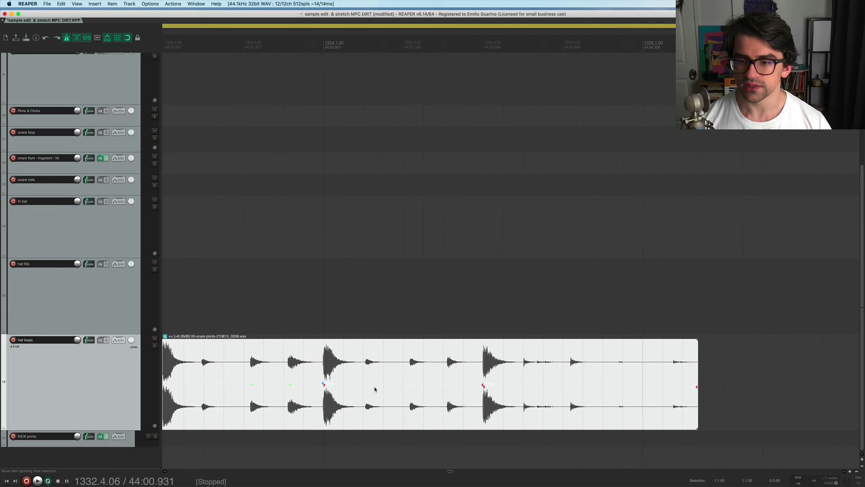
{"action": "scroll", "coordinate": [452, 135], "scroll_direction": "down", "scroll_amount": 6}
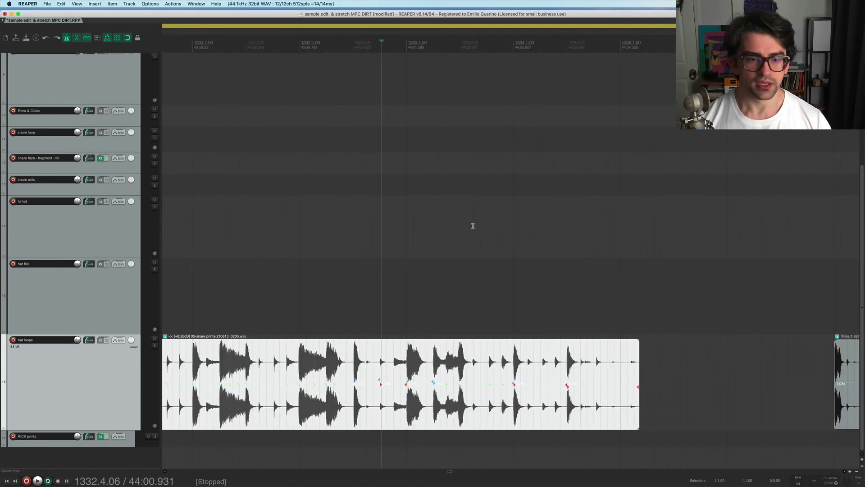
Step: Play the hat loop from an earlier point to hear the aligned hits
{"action": "left_click", "coordinate": [238, 409]}
{"action": "key", "text": "space"}
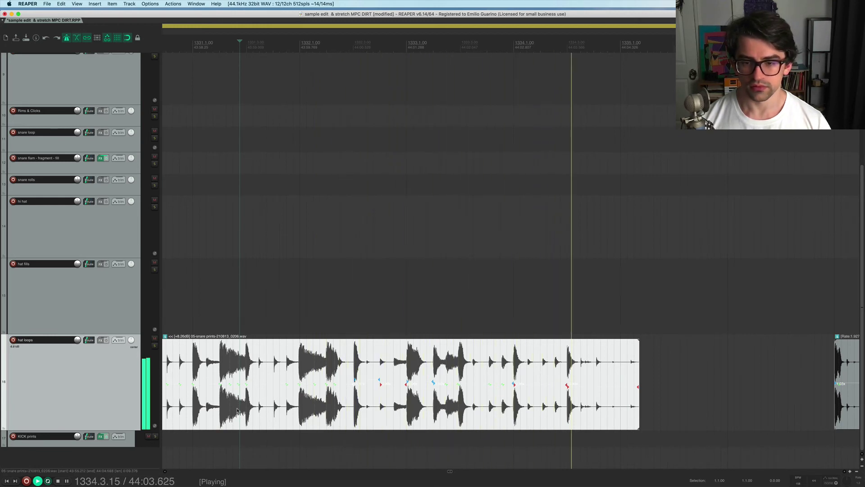
{"action": "key", "text": "space"}
Step: Place the edit cursor at 1333.4.00 and zoom in around it
{"action": "left_click", "coordinate": [334, 356]}
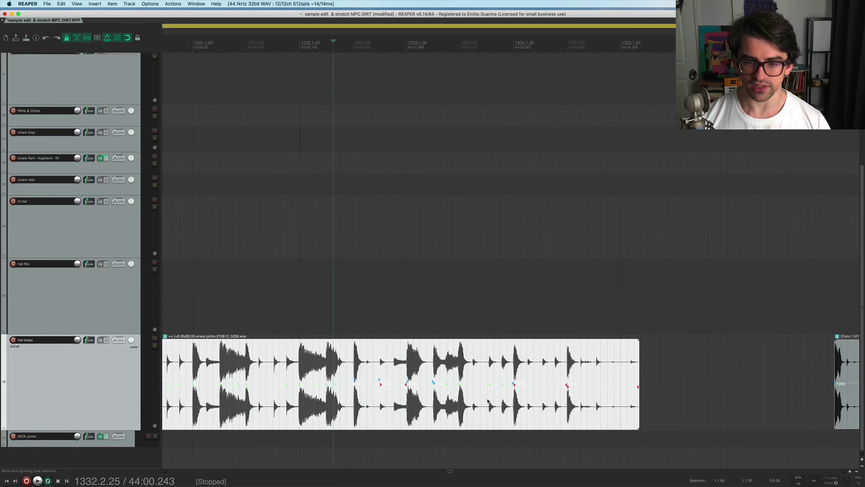
{"action": "left_click", "coordinate": [488, 400]}
{"action": "scroll", "coordinate": [489, 401], "scroll_direction": "up", "scroll_amount": 1}
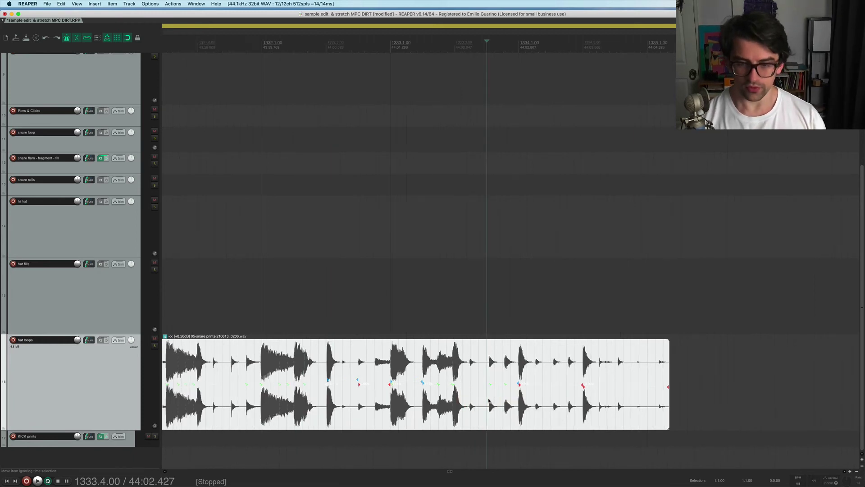
Step: Alt-drag the first two transients left onto their 158 BPM grid lines
{"action": "scroll", "coordinate": [489, 400], "scroll_direction": "up", "scroll_amount": 4}
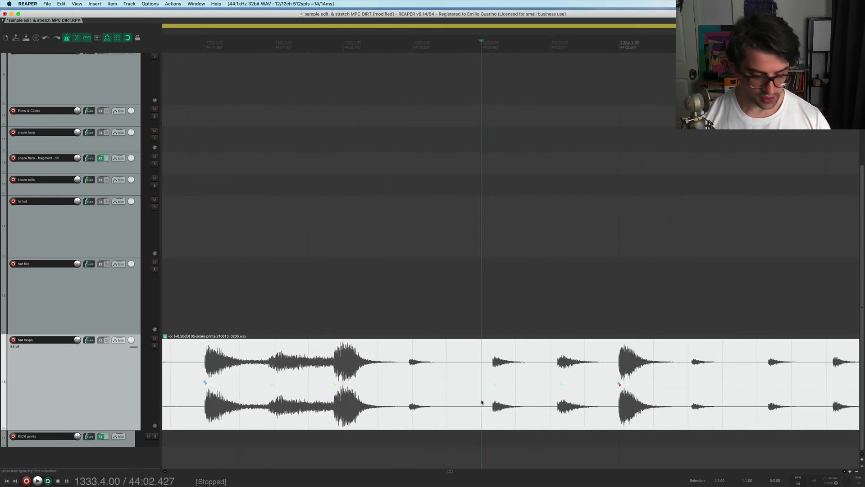
{"action": "key", "text": "alt"}
{"action": "left_click_drag", "start_coordinate": [493, 383], "coordinate": [481, 385]}
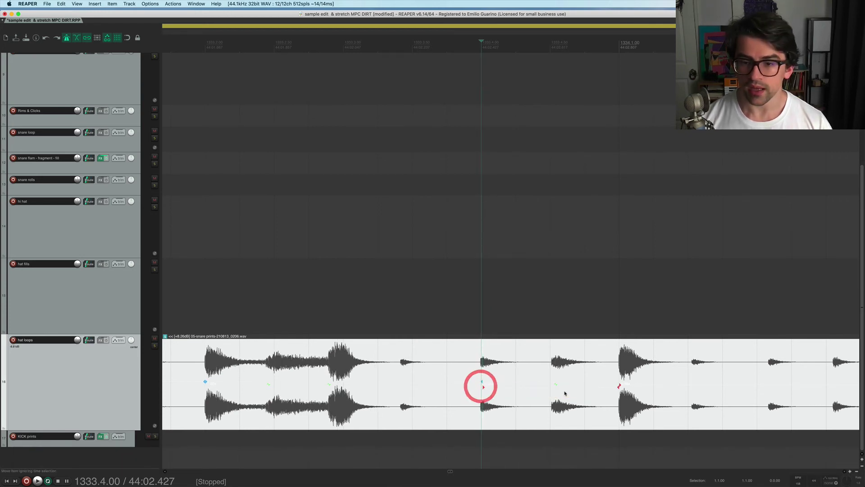
{"action": "left_click_drag", "start_coordinate": [555, 385], "coordinate": [553, 385]}
Step: Add stretch markers at the next two hits and nudge each left onto the grid
{"action": "scroll", "coordinate": [552, 385], "scroll_direction": "right", "scroll_amount": 5}
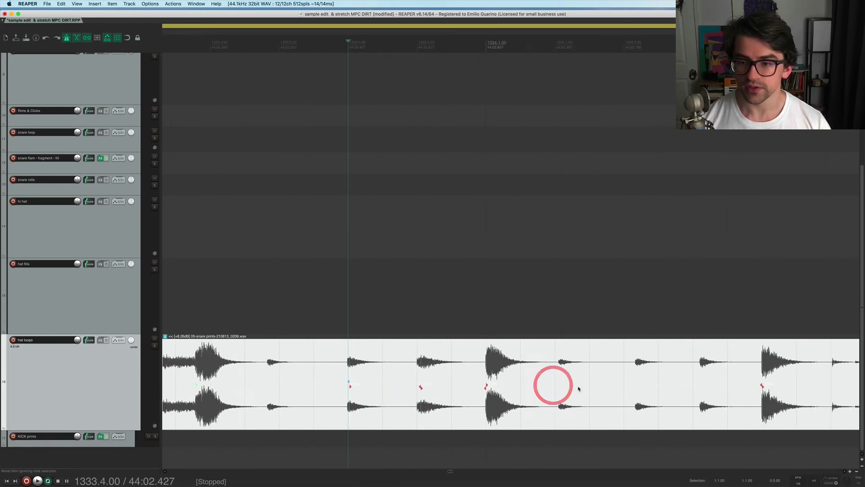
{"action": "left_click", "coordinate": [559, 364]}
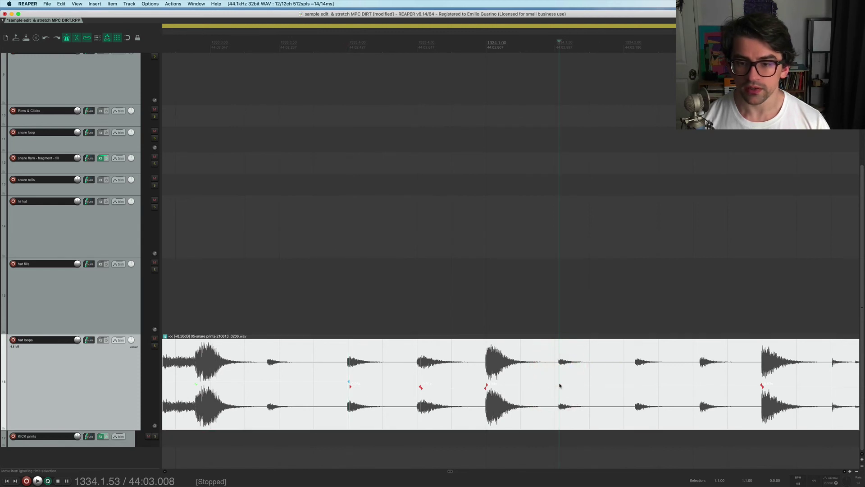
{"action": "key", "text": "shift"}
{"action": "left_click_drag", "start_coordinate": [559, 386], "coordinate": [556, 385]}
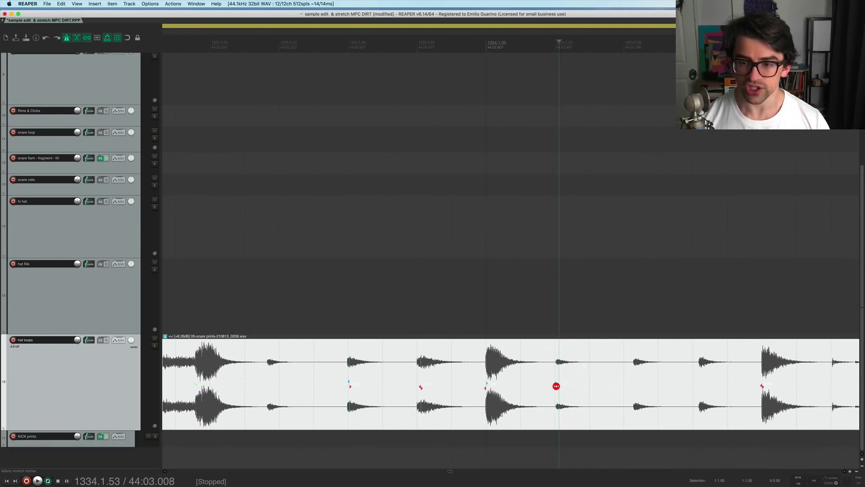
{"action": "left_click", "coordinate": [633, 362]}
{"action": "key", "text": "shift"}
{"action": "left_click_drag", "start_coordinate": [632, 385], "coordinate": [625, 386]}
Step: Add a stretch marker at the following hit and pull its transient left onto the grid
{"action": "left_click", "coordinate": [695, 363]}
{"action": "key", "text": "shift"}
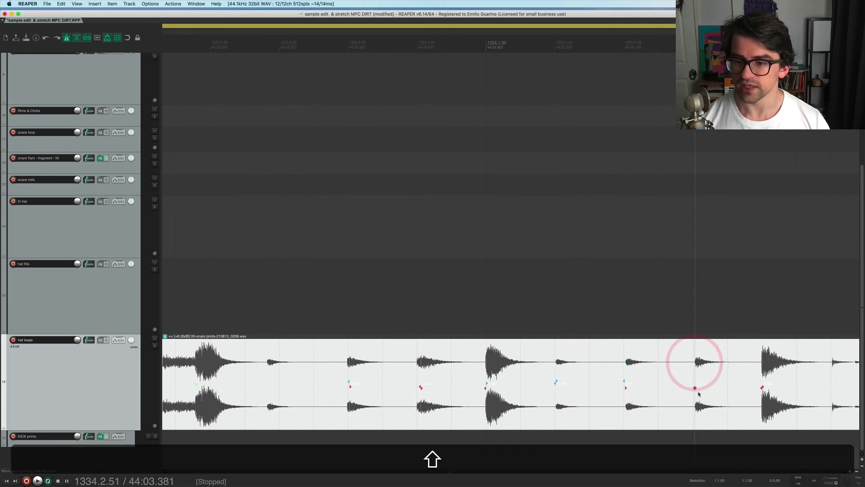
{"action": "scroll", "coordinate": [695, 387], "scroll_direction": "right", "scroll_amount": 5}
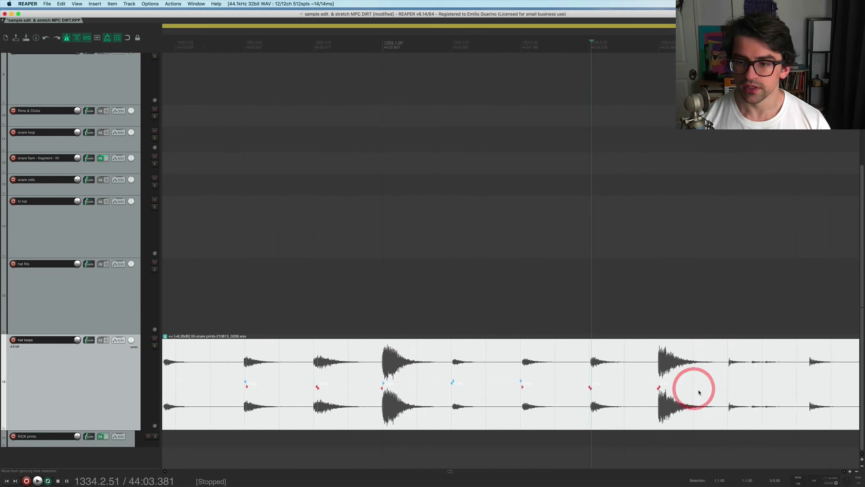
{"action": "scroll", "coordinate": [697, 388], "scroll_direction": "right", "scroll_amount": 7}
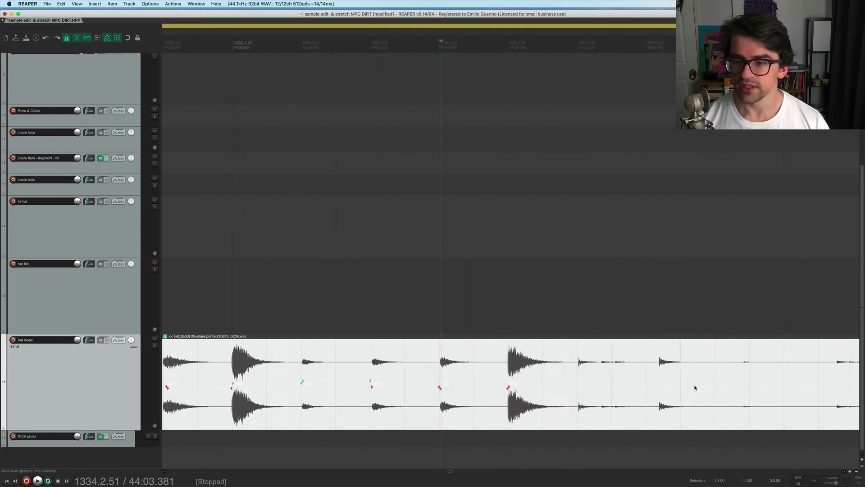
{"action": "left_click_drag", "start_coordinate": [661, 361], "coordinate": [650, 387]}
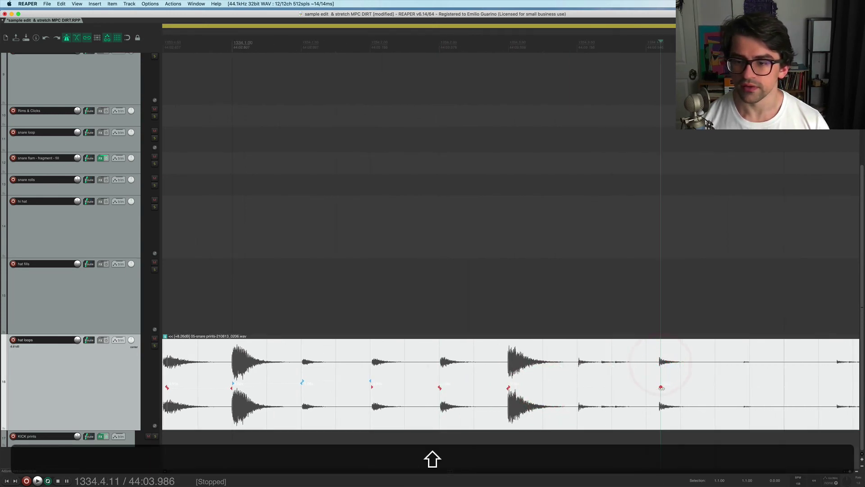
{"action": "left_click", "coordinate": [649, 385]}
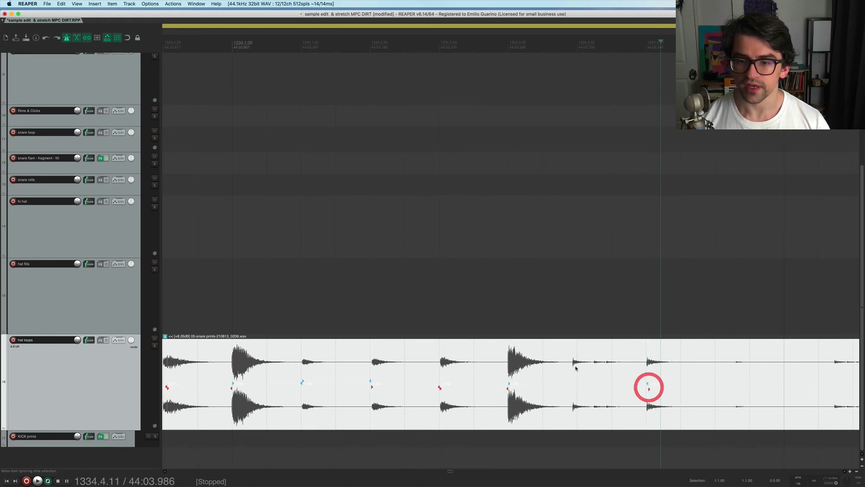
Step: Shift an earlier hit's transient right so it sits on its grid line
{"action": "left_click", "coordinate": [573, 363], "text": "shift"}
{"action": "left_click_drag", "start_coordinate": [573, 363], "coordinate": [580, 383]}
{"action": "left_click", "coordinate": [577, 382]}
{"action": "scroll", "coordinate": [577, 382], "scroll_direction": "right", "scroll_amount": 5}
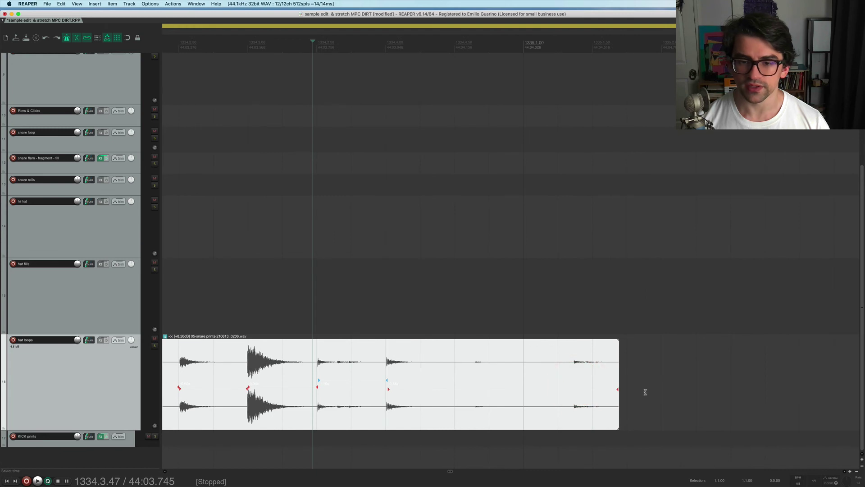
{"action": "scroll", "coordinate": [643, 394], "scroll_direction": "left", "scroll_amount": 3}
{"action": "scroll", "coordinate": [593, 394], "scroll_direction": "down", "scroll_amount": 6}
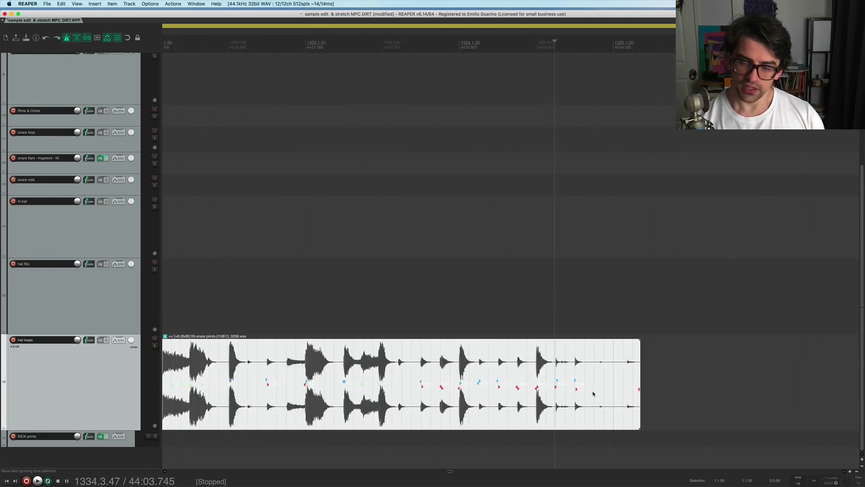
Step: Play back the stretched hat loop to check the hit alignment
{"action": "scroll", "coordinate": [593, 393], "scroll_direction": "down", "scroll_amount": 2}
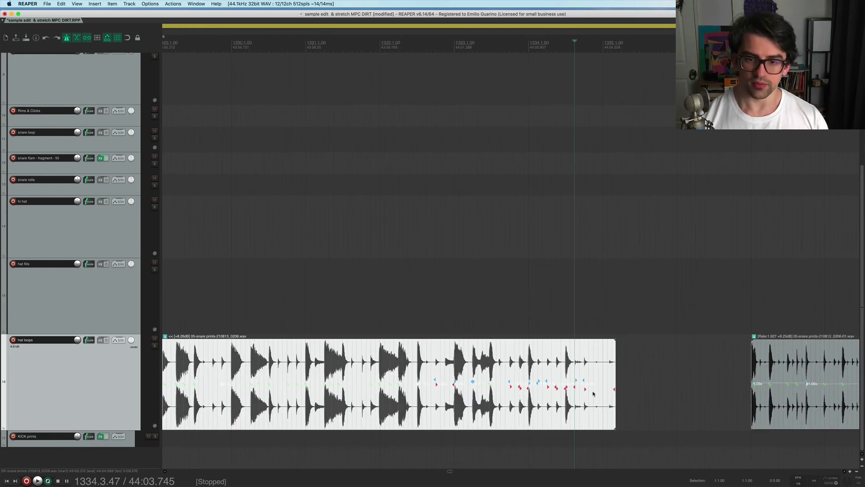
{"action": "left_click", "coordinate": [479, 410]}
{"action": "key", "text": "space"}
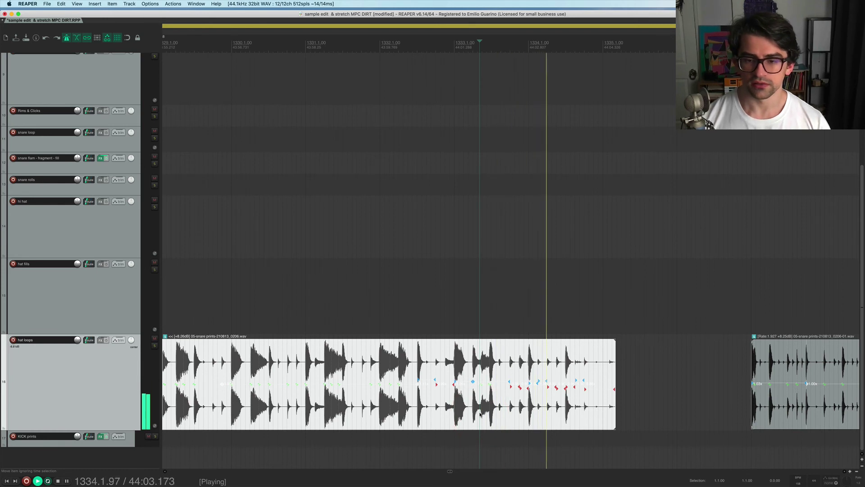
{"action": "key", "text": "space"}
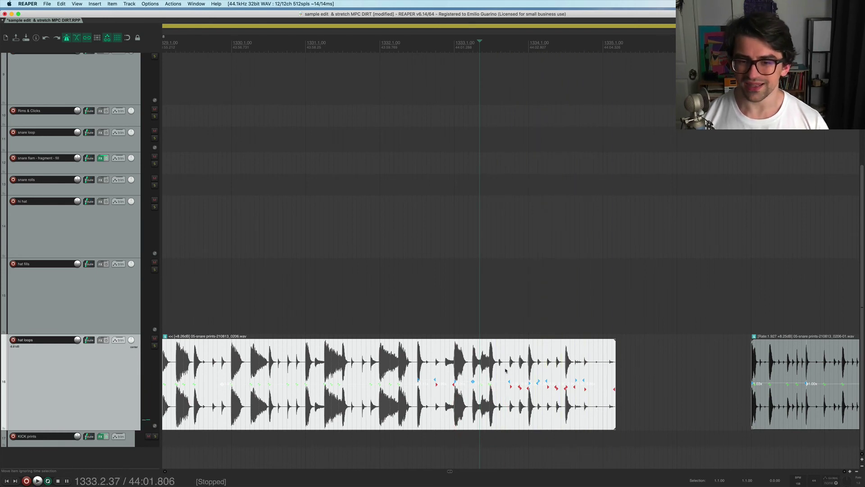
Step: Set the time selection to the item, enable Repeat, and audition the loop
{"action": "scroll", "coordinate": [502, 390], "scroll_direction": "left", "scroll_amount": 3}
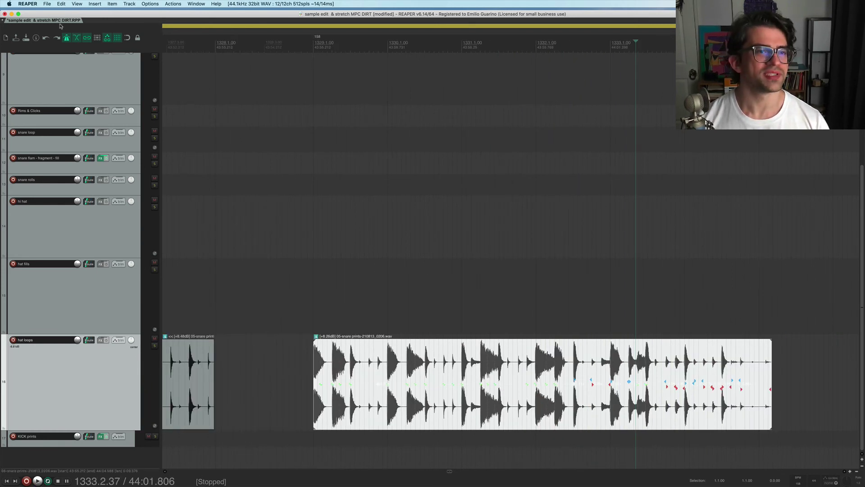
{"action": "left_click", "coordinate": [66, 38]}
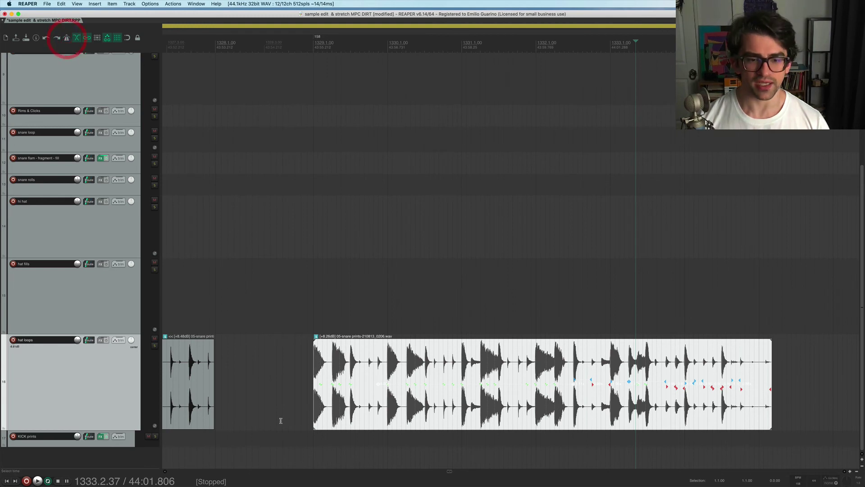
{"action": "left_click", "coordinate": [313, 402]}
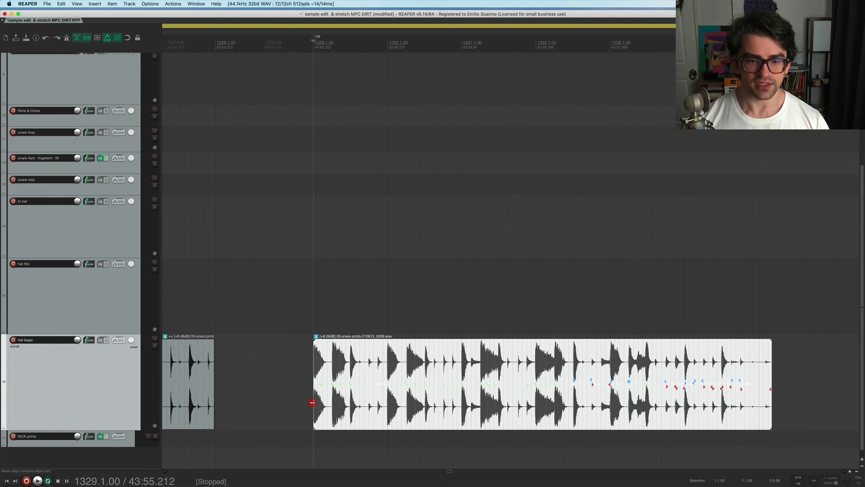
{"action": "right_click", "coordinate": [360, 41]}
{"action": "left_click", "coordinate": [370, 67]}
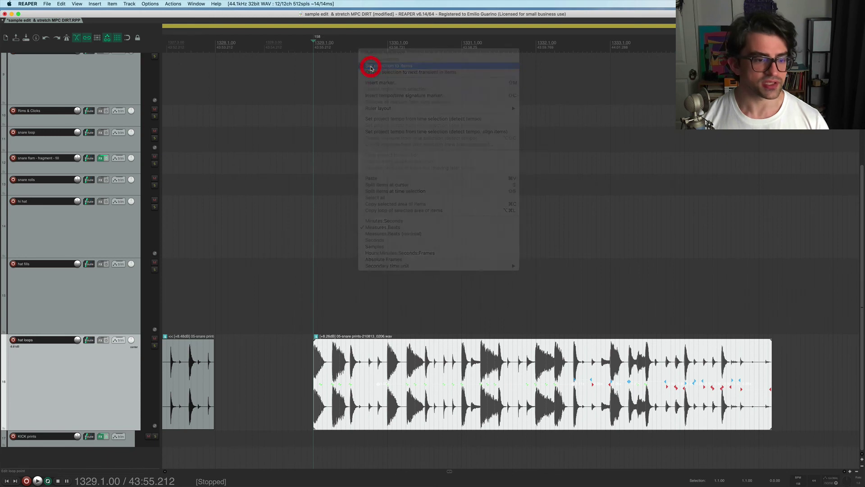
{"action": "left_click", "coordinate": [48, 481]}
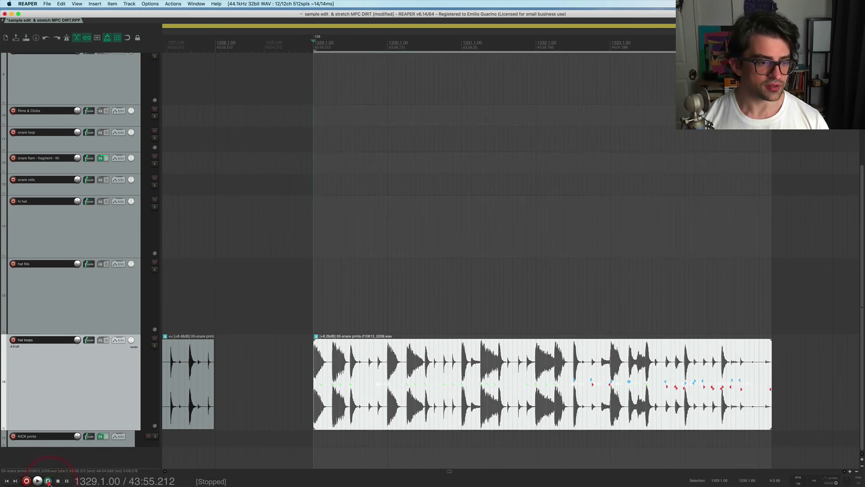
{"action": "key", "text": "space"}
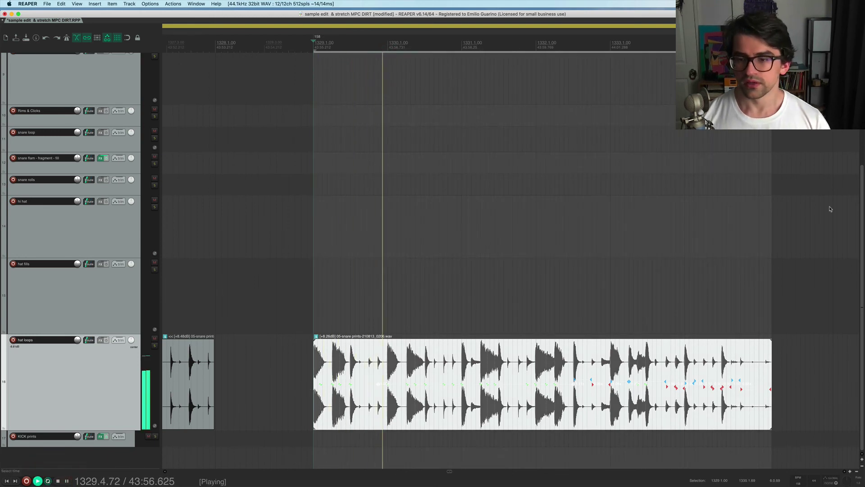
{"action": "key", "text": "space"}
Step: Adjust the loop selection to span 1329.1.00 to 1334.1.00 and play it looped
{"action": "left_click_drag", "start_coordinate": [772, 68], "coordinate": [689, 50]}
{"action": "key", "text": "r"}
{"action": "left_click", "coordinate": [386, 93]}
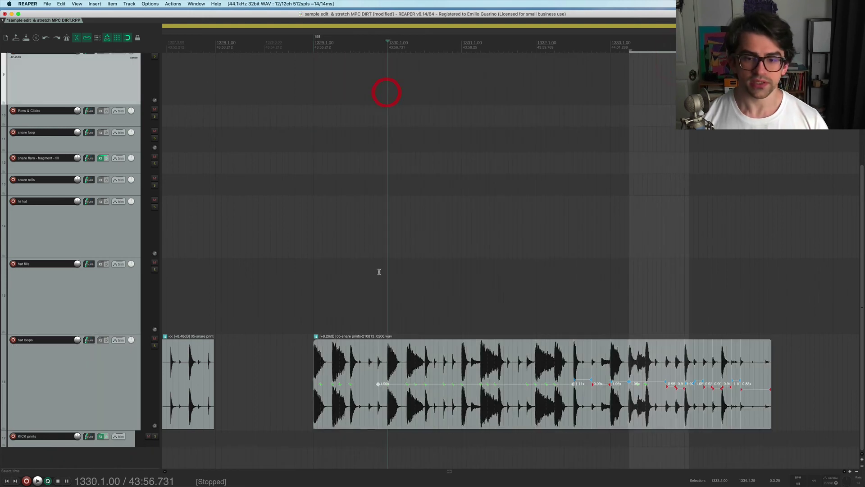
{"action": "left_click", "coordinate": [422, 361]}
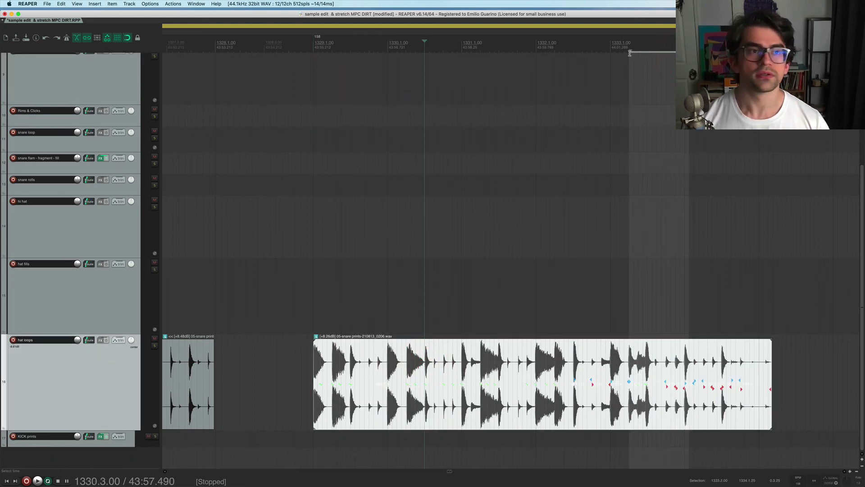
{"action": "left_click_drag", "start_coordinate": [630, 52], "coordinate": [314, 52]}
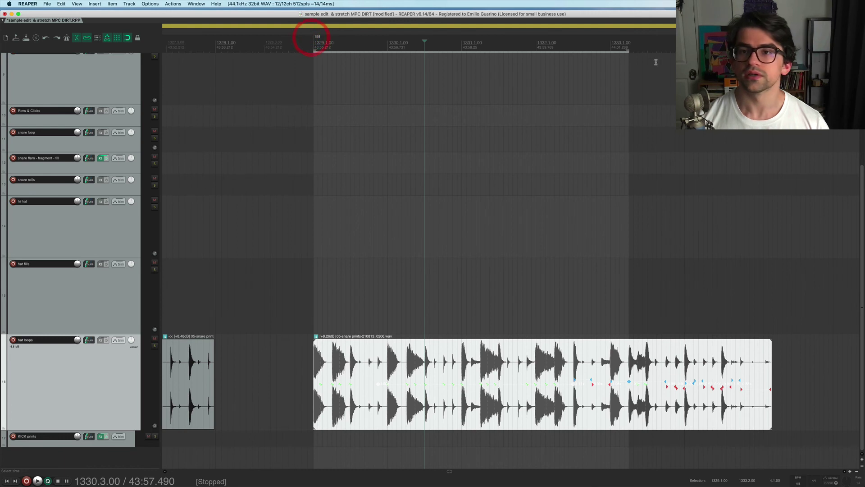
{"action": "left_click_drag", "start_coordinate": [627, 50], "coordinate": [684, 51]}
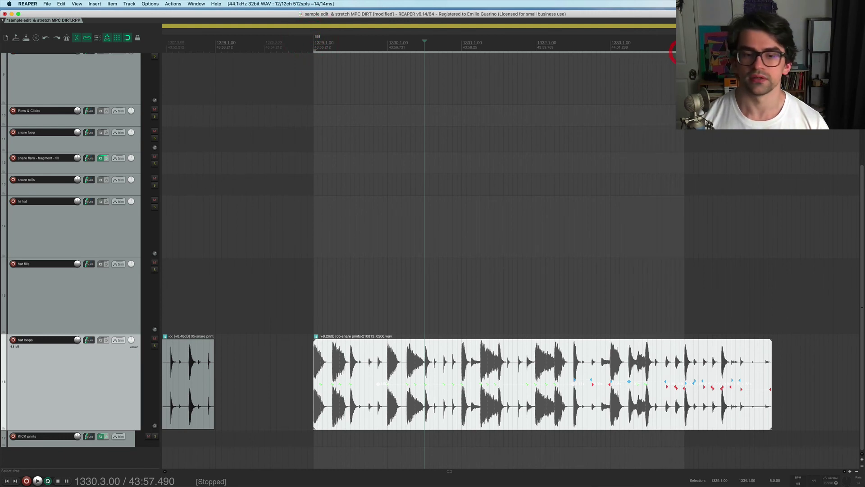
{"action": "key", "text": "space"}
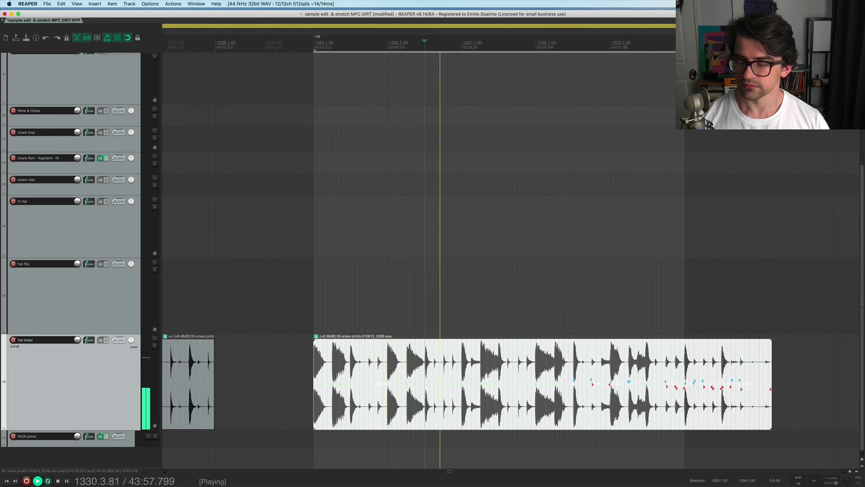
{"action": "key", "text": "space"}
Step: Drag the hat loop item's right edge back to bar 1334, matching the selection end
{"action": "left_click_drag", "start_coordinate": [772, 371], "coordinate": [683, 374]}
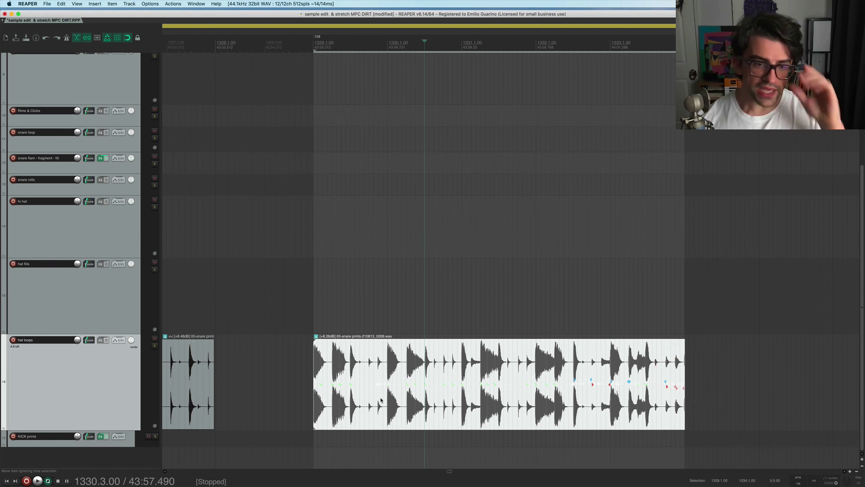